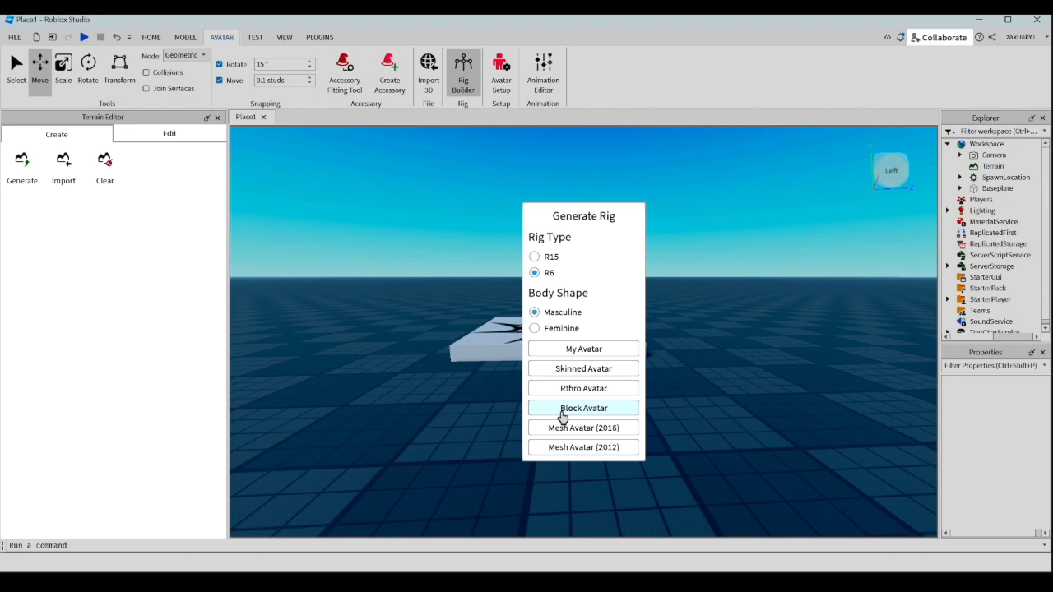
Generate a masculine R6 Block Avatar rig and move it off the spawn pad to about -7.7, 0, 17.3
click(562, 411)
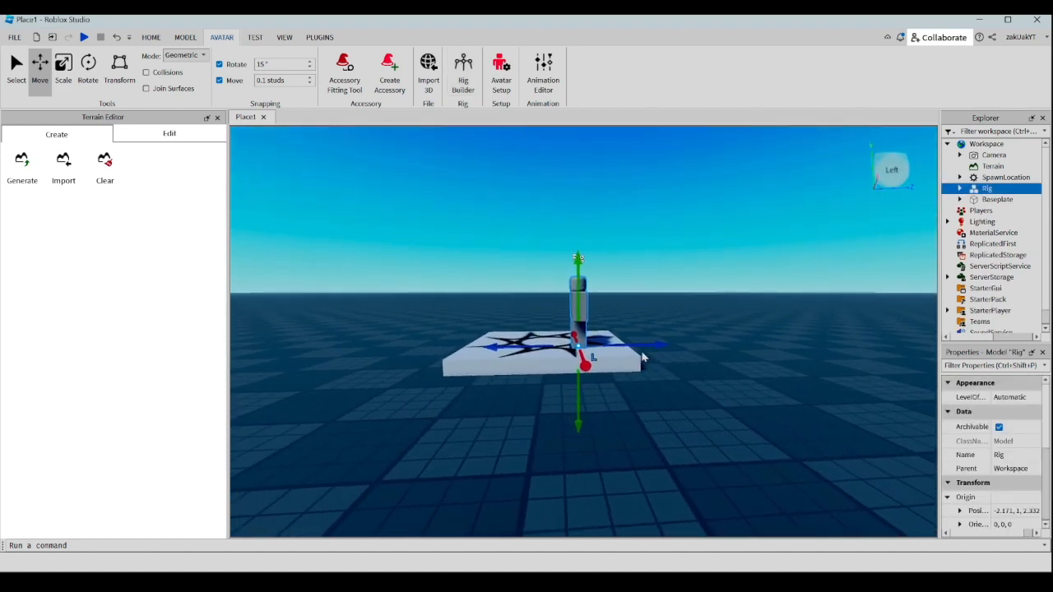
right_drag(643, 357, 644, 357)
drag(556, 347, 700, 307)
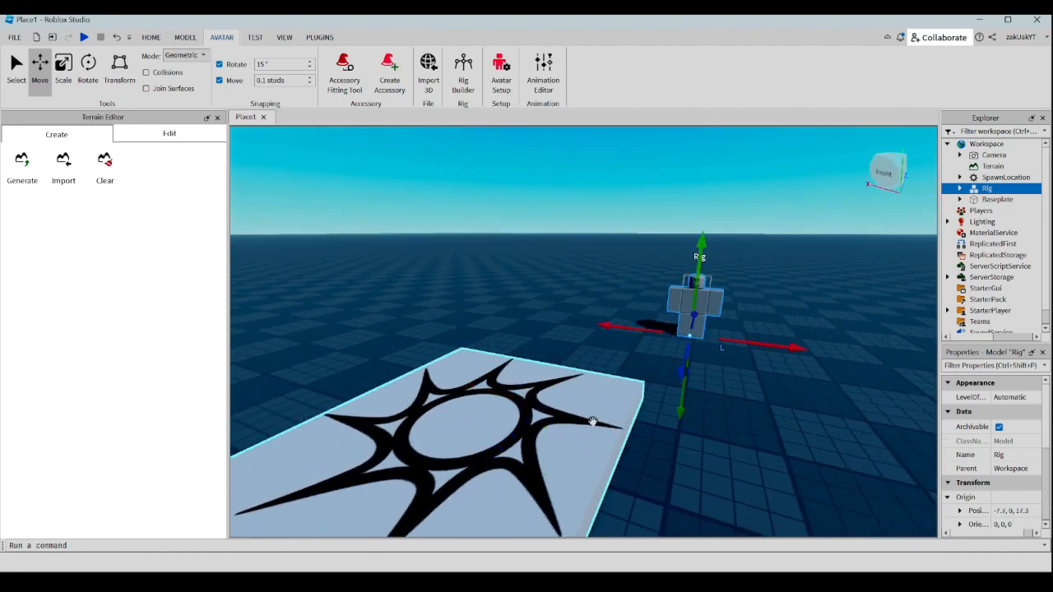
Delete the spawn location from the workspace and leave the rig deselected
click(591, 420)
key(Delete)
right_drag(733, 328, 732, 326)
key(w)
click(684, 326)
click(598, 337)
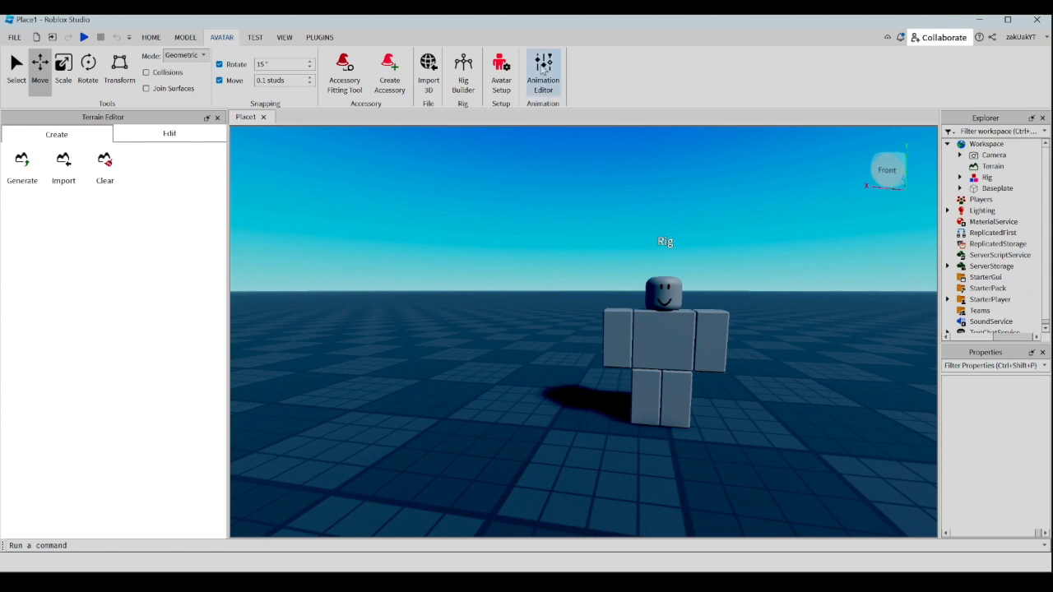
Create a new animation named Jump for the rig in the Animation Editor
click(543, 73)
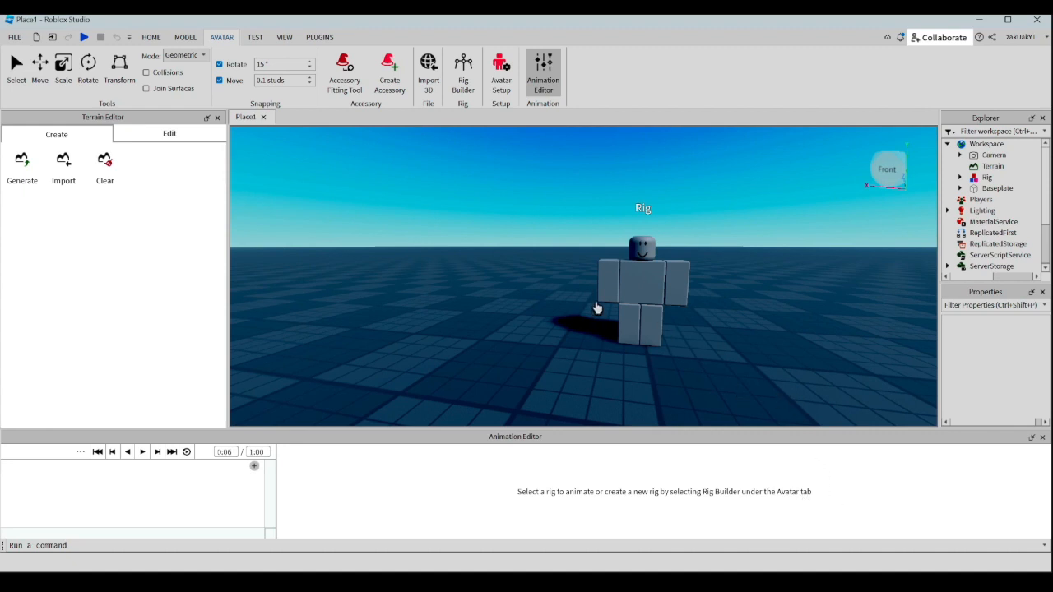
click(642, 295)
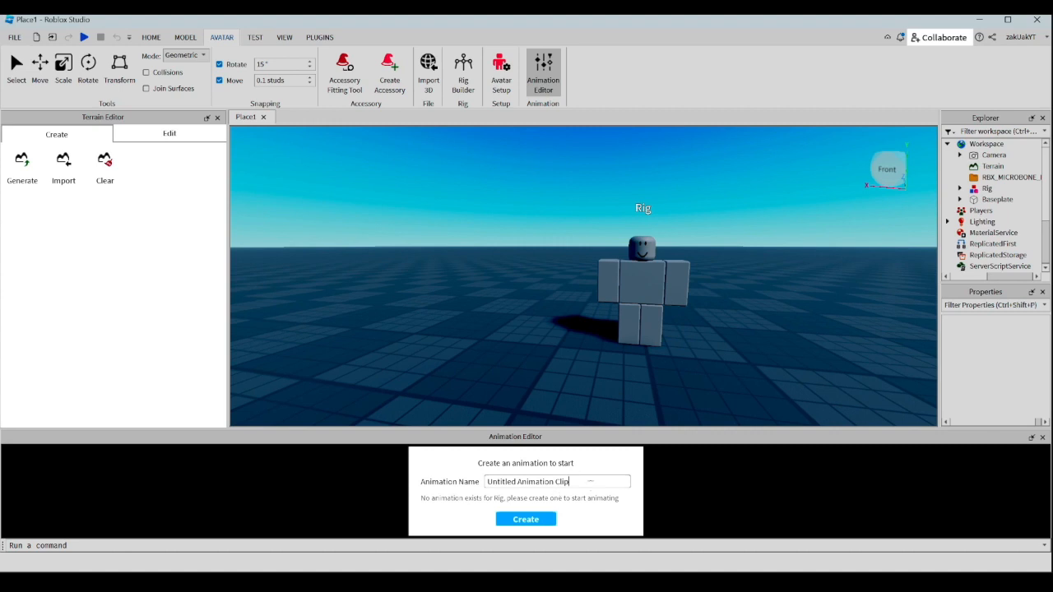
drag(588, 484, 471, 485)
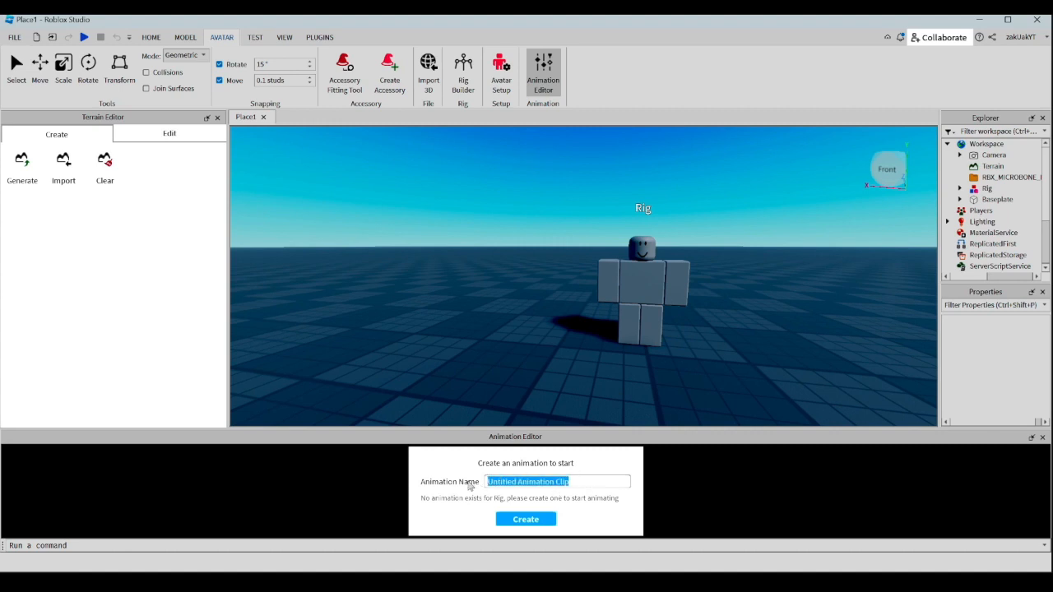
key(BackSpace)
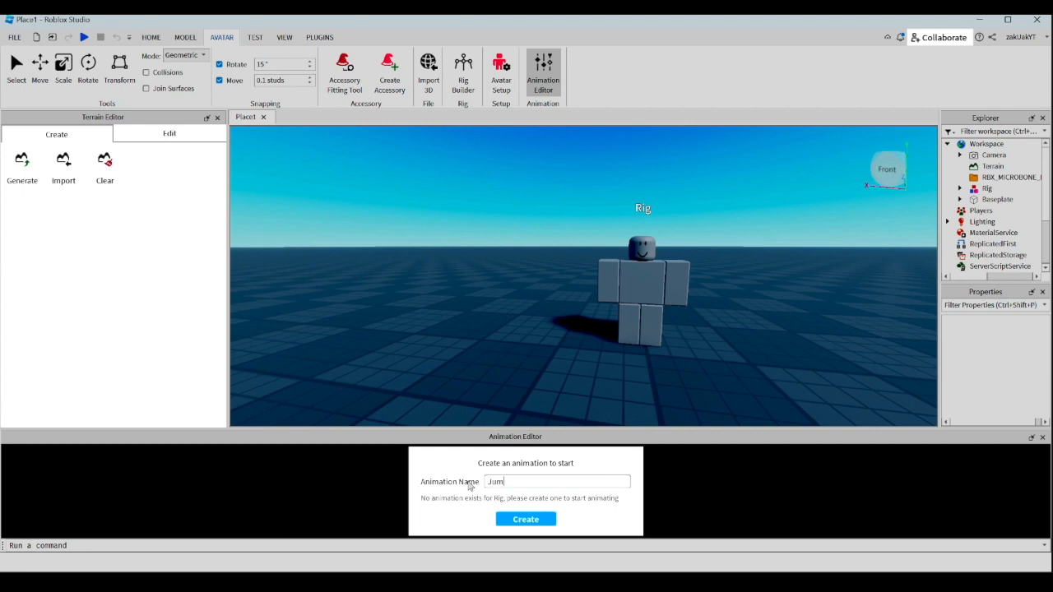
key(Return)
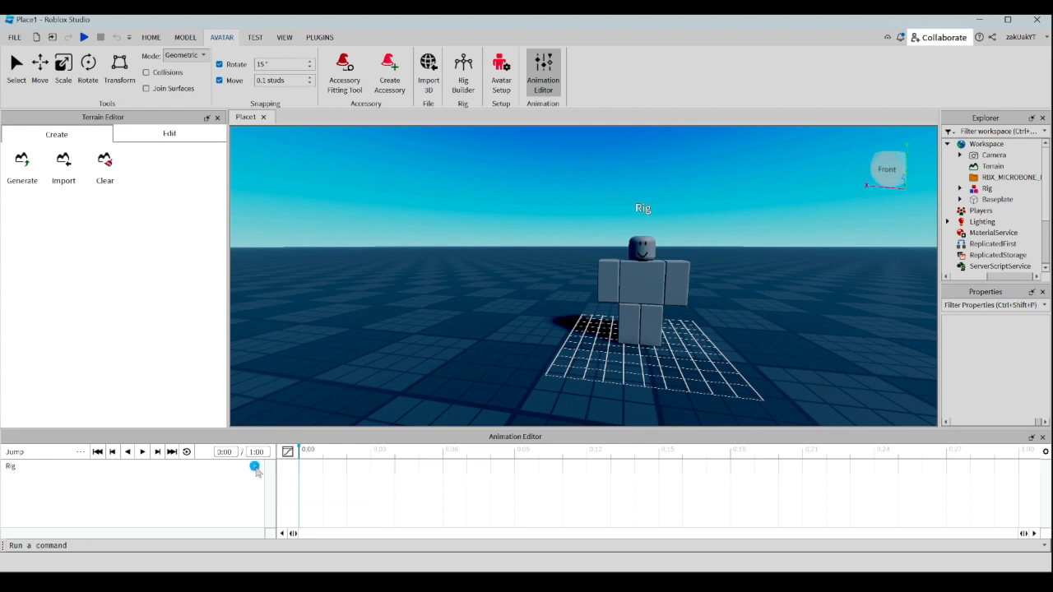
Add all of the rig's body parts to the timeline with keyframes at 0:00
click(289, 557)
scroll(189, 510, down, 2)
scroll(189, 510, up, 2)
scroll(190, 510, down, 4)
scroll(189, 512, up, 3)
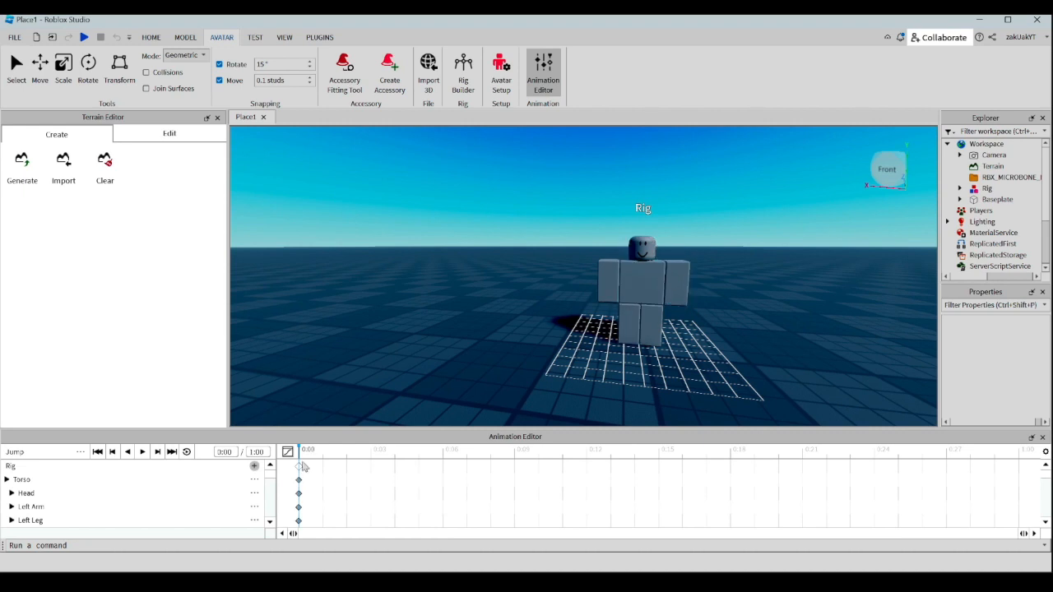
Paste the 0:00 keyframes of all body parts at 0:03
click(370, 469)
key(ctrl+v)
scroll(371, 490, down, 5)
scroll(373, 509, up, 1)
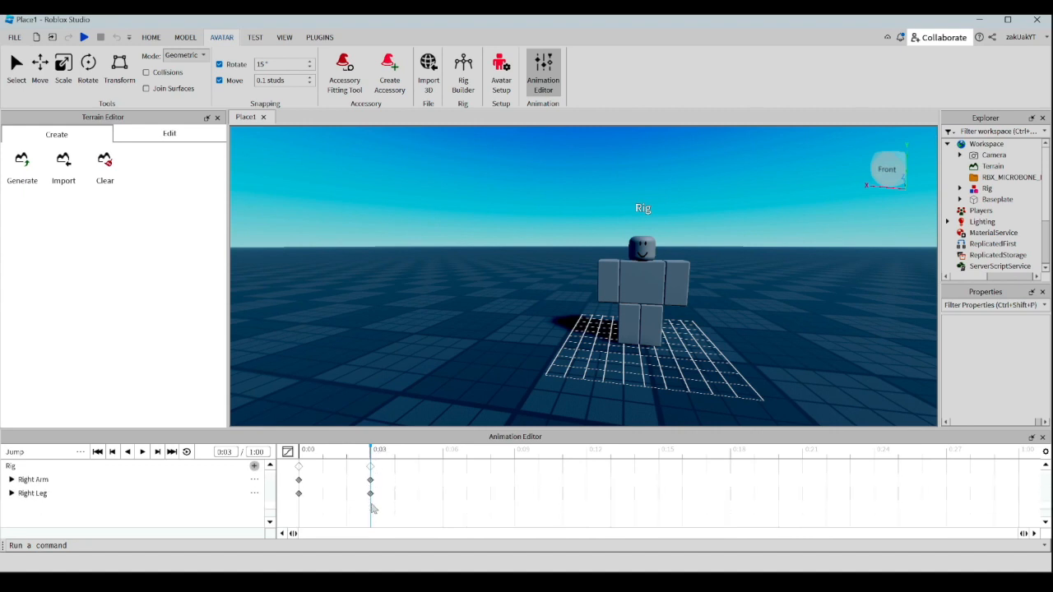
scroll(371, 494, up, 4)
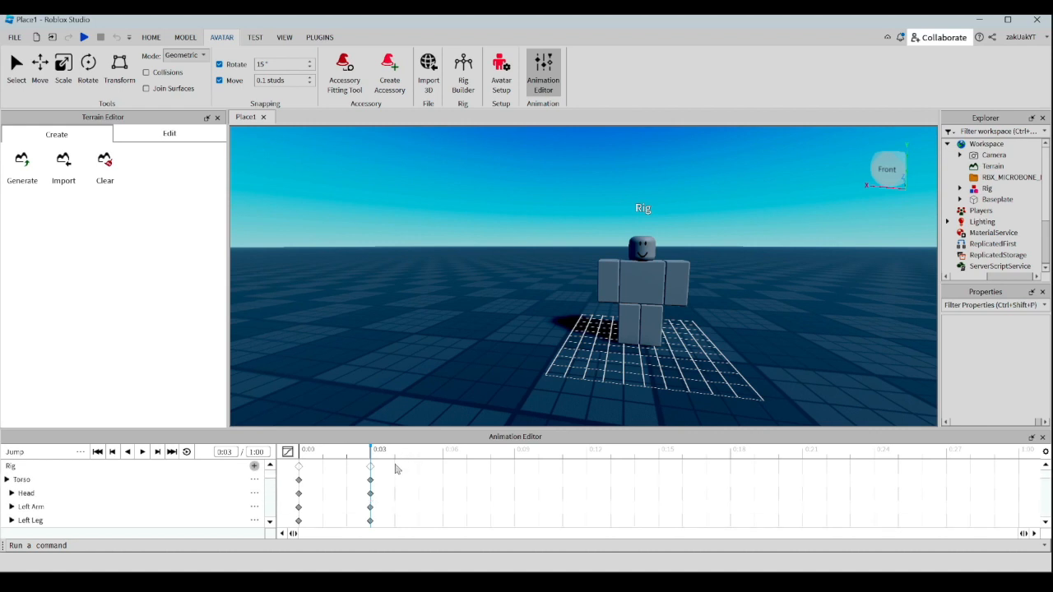
Rotate both of the rig's legs outward at 0:03 so they stand spread apart
click(607, 292)
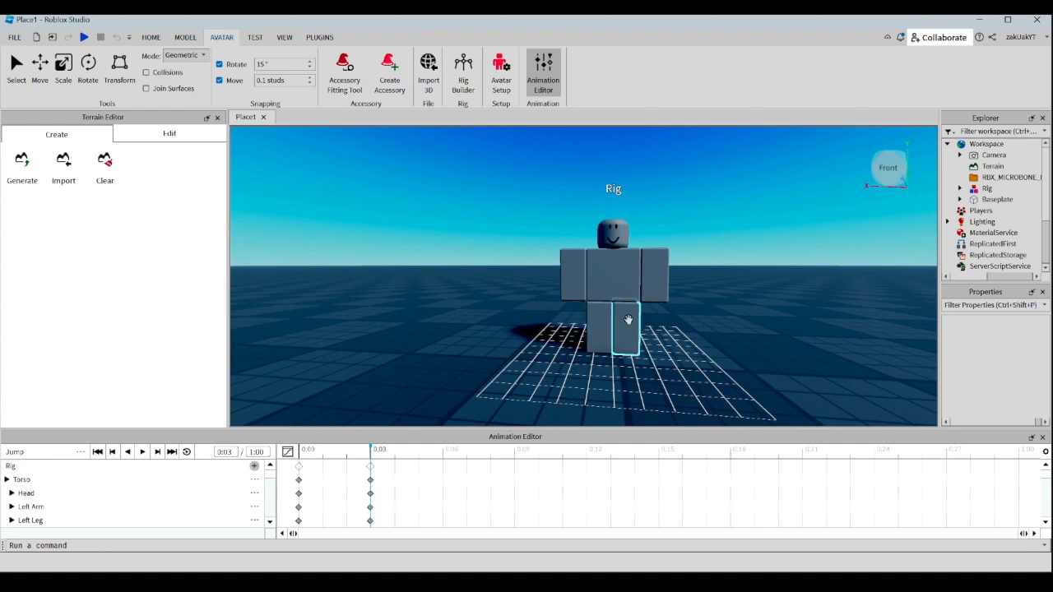
click(628, 319)
right_drag(628, 319, 616, 325)
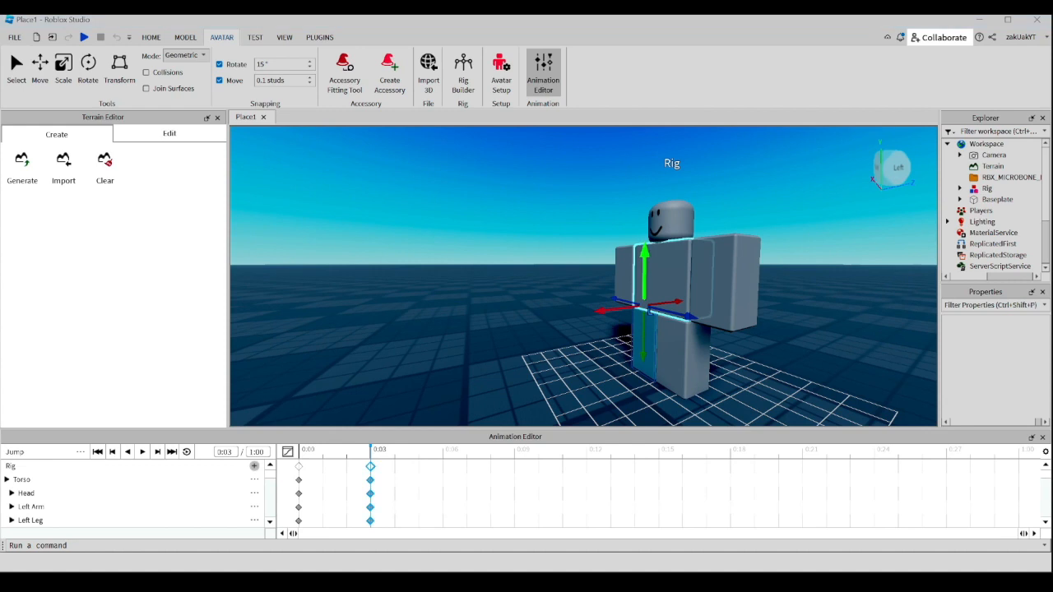
click(88, 70)
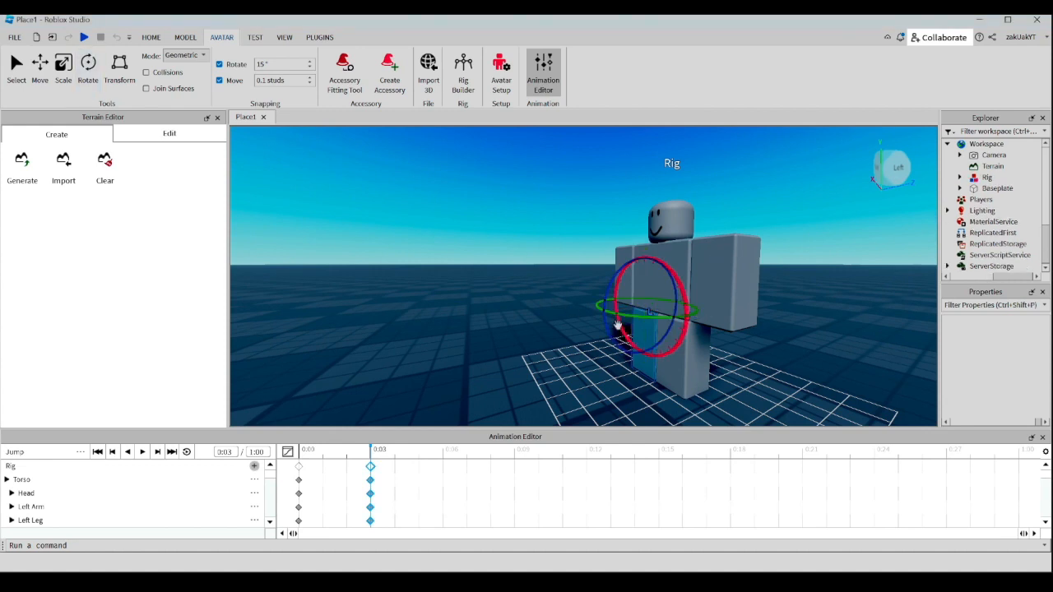
drag(606, 326, 602, 333)
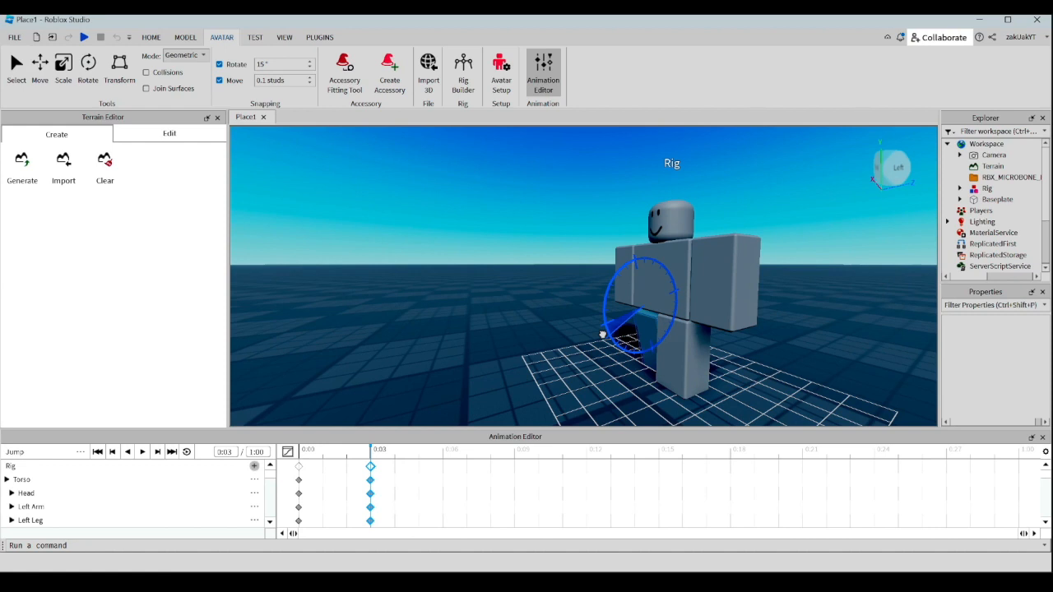
drag(601, 334, 668, 333)
click(669, 367)
right_drag(743, 367, 743, 370)
drag(685, 316, 626, 314)
click(629, 314)
right_drag(655, 341, 657, 336)
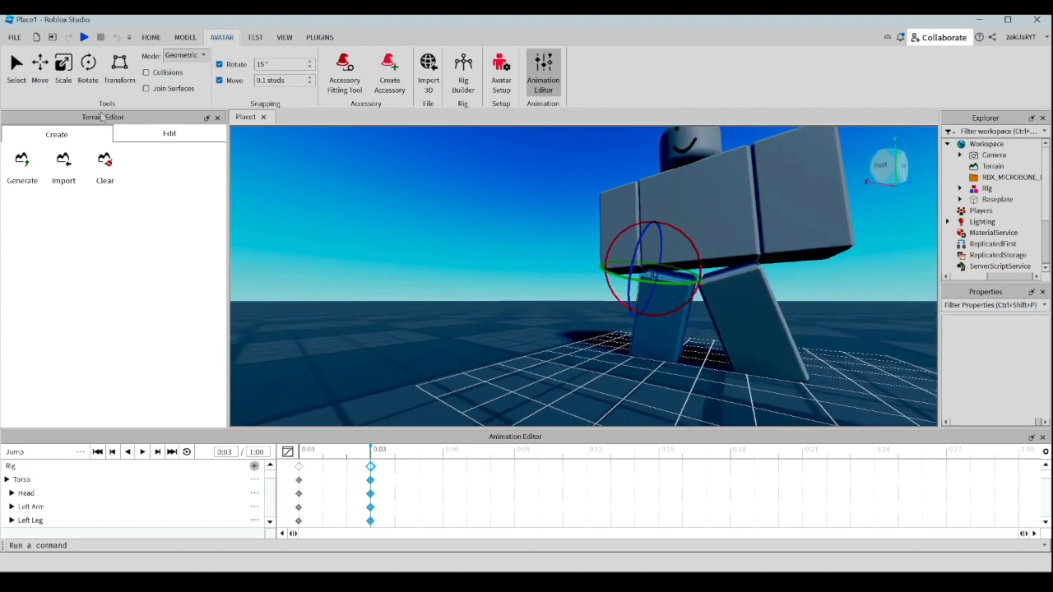
Move the spread legs slightly up against the torso at 0:03
click(63, 77)
click(38, 72)
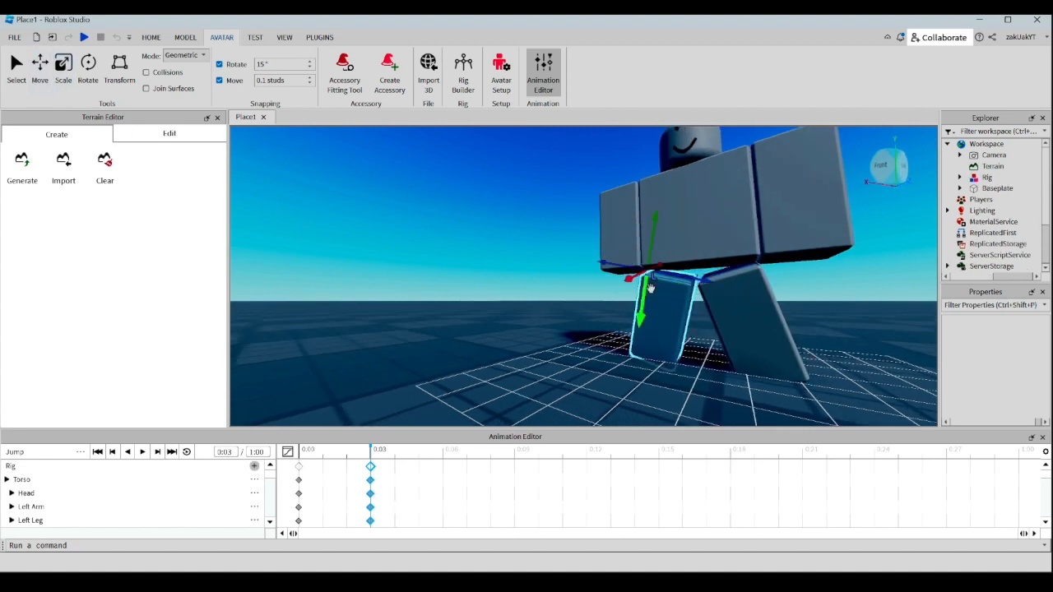
click(732, 288)
drag(746, 243, 737, 224)
key(s)
right_drag(800, 273, 800, 275)
Rotate the right and left arms outward from the torso at 0:03
click(590, 302)
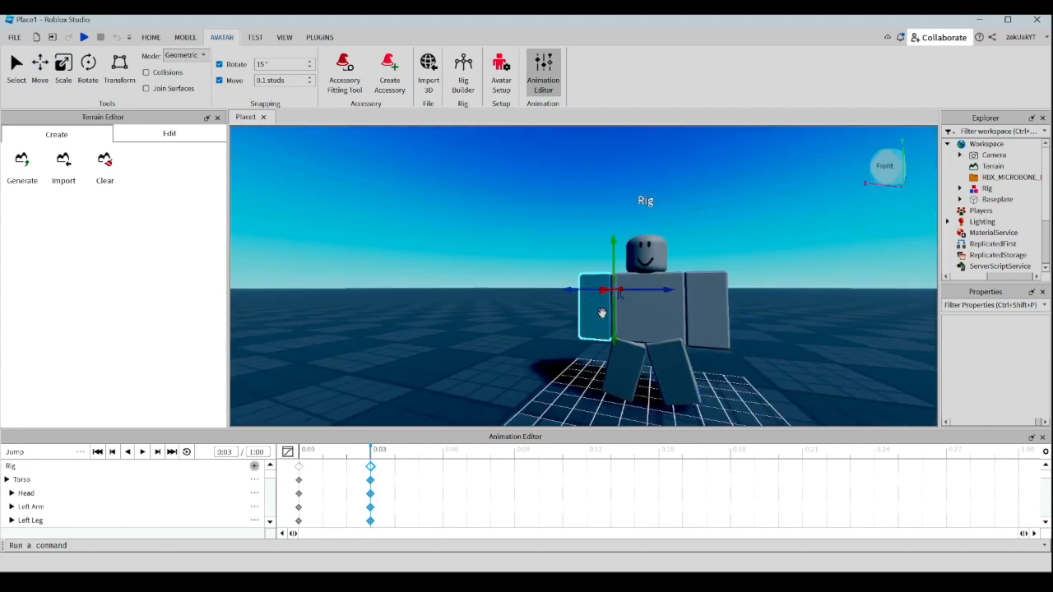
click(88, 68)
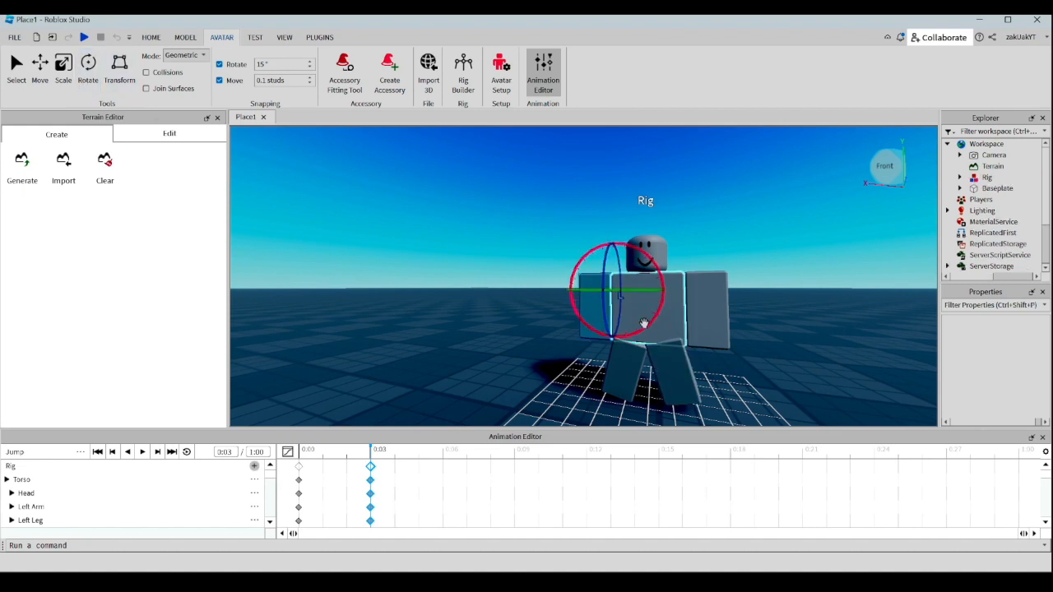
click(641, 331)
click(591, 328)
drag(629, 335, 690, 296)
click(700, 326)
click(585, 294)
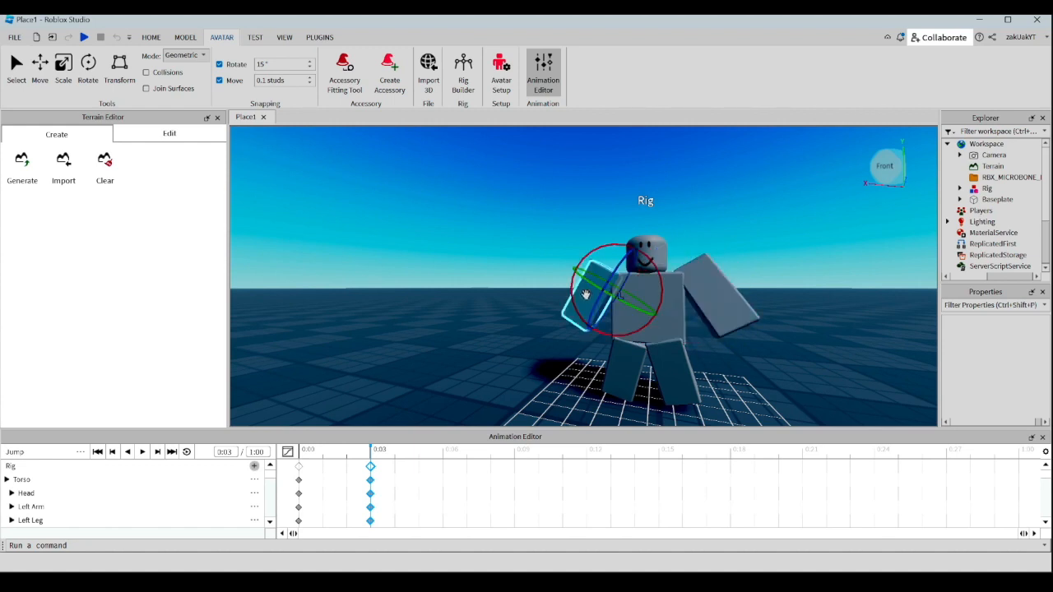
drag(598, 309, 596, 304)
Adjust the forward and backward rotation of the legs at 0:03 from the side view
key(w)
right_drag(654, 329, 697, 322)
key(s)
key(w)
key(a)
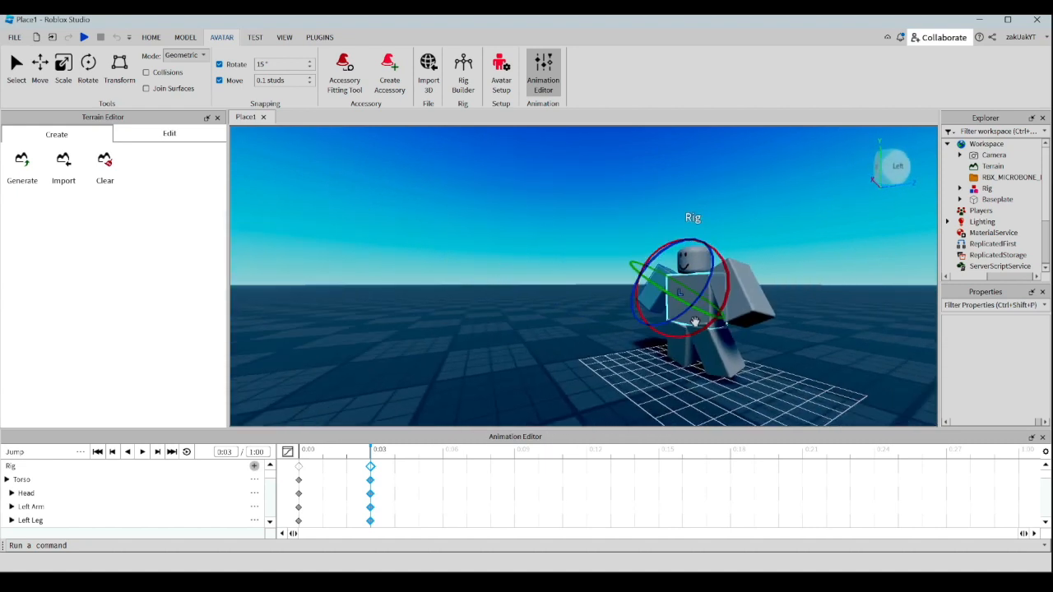
click(707, 352)
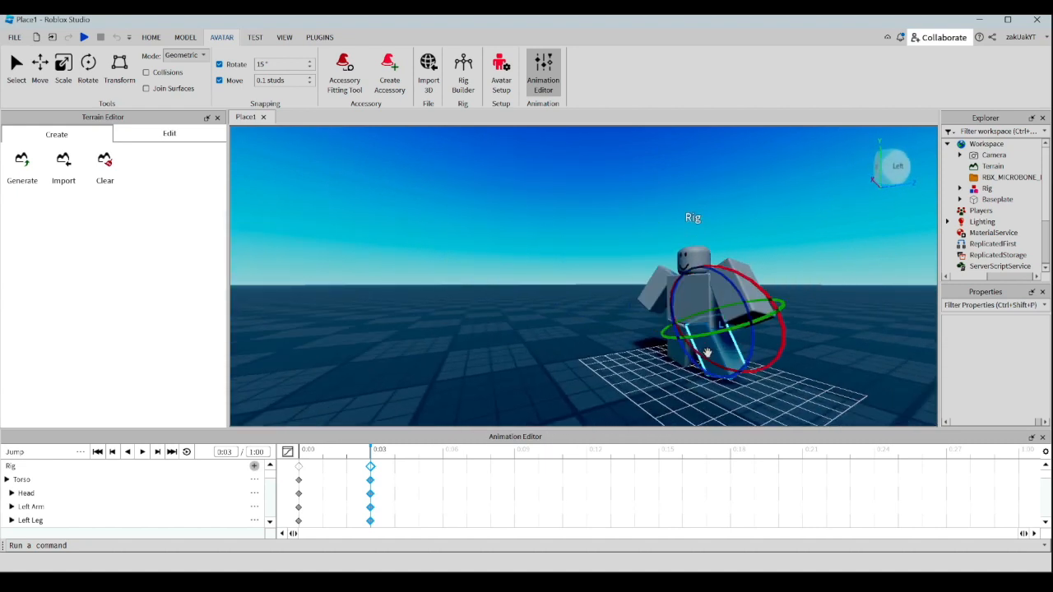
drag(694, 358, 640, 349)
click(670, 354)
Move the torso down slightly at 0:03 to put the rig in a crouch
click(687, 302)
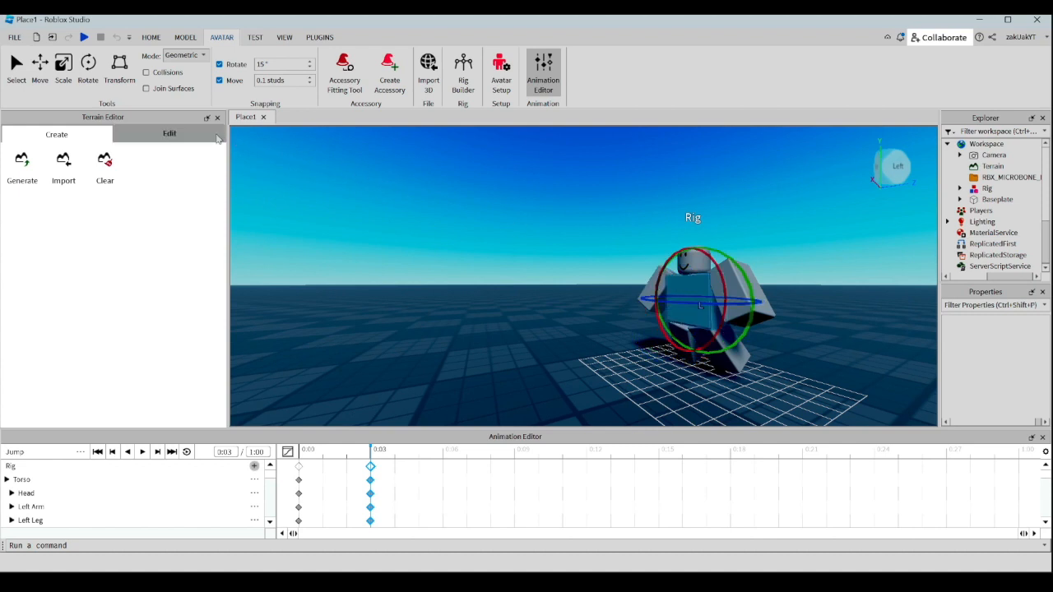
click(40, 70)
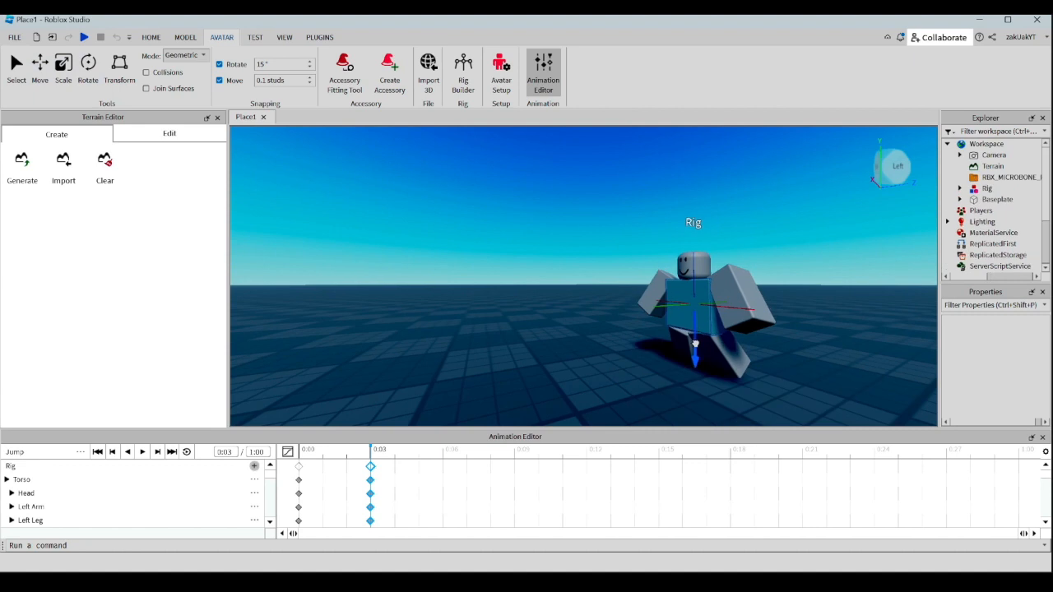
drag(695, 344, 695, 346)
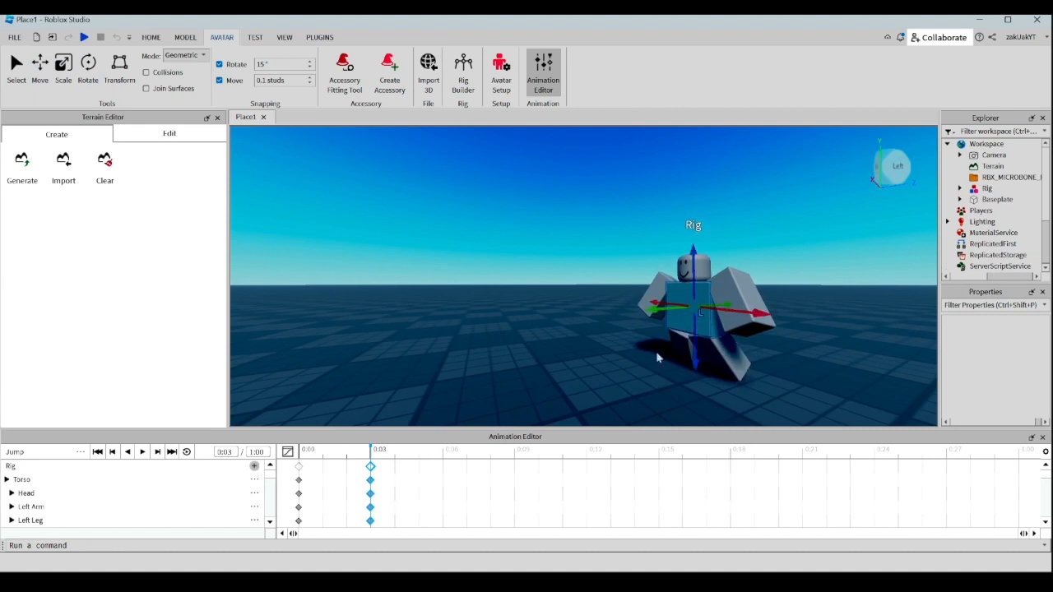
Paste the 0:03 pose keyframes at 0:06 and rotate the left leg forward there
click(444, 459)
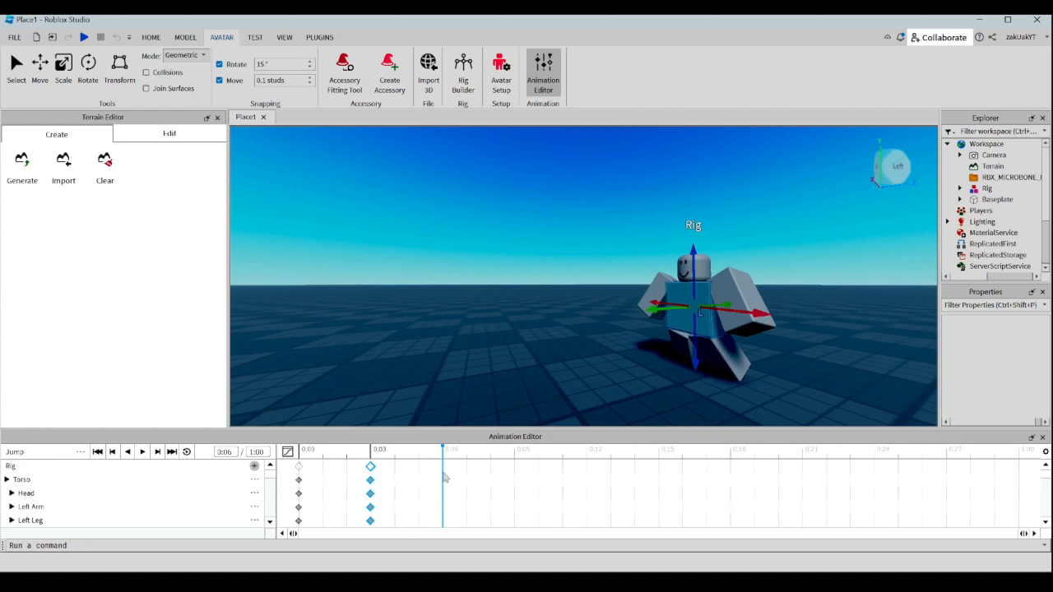
key(ctrl+v)
click(706, 354)
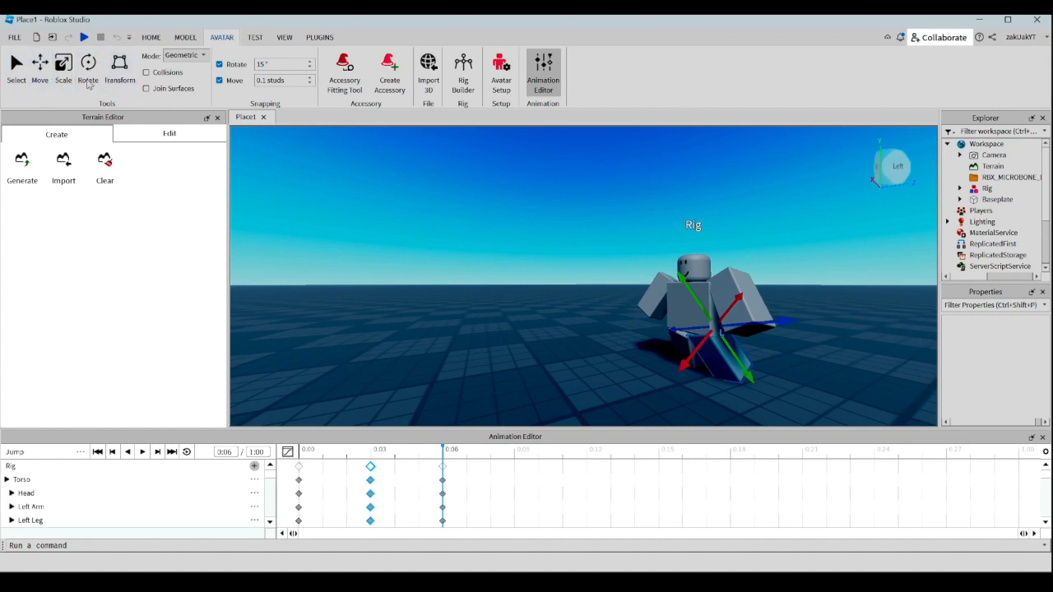
click(88, 72)
drag(700, 380, 676, 381)
right_drag(677, 381, 676, 382)
scroll(676, 383, up, 2)
drag(618, 379, 594, 379)
right_drag(599, 382, 621, 389)
scroll(620, 394, down, 4)
Adjust the sideways rotation of the right arm at 0:06
key(w)
click(523, 295)
drag(517, 318, 525, 334)
click(710, 322)
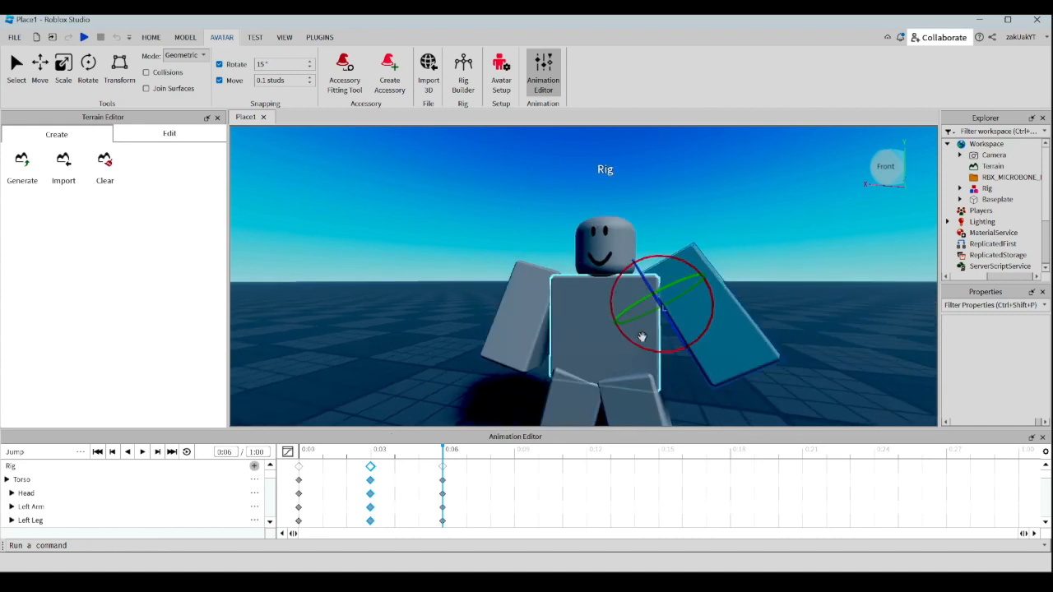
click(432, 300)
right_drag(446, 247, 446, 246)
key(w)
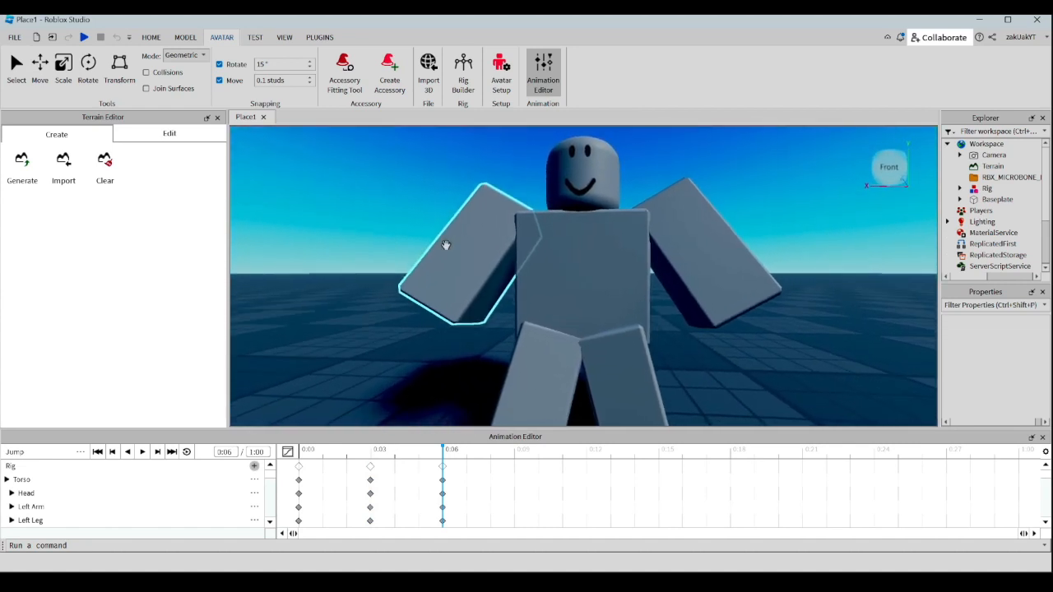
Rotate both arms upward and outward at 0:06 so they are raised beside the head
scroll(446, 245, down, 3)
click(506, 261)
drag(521, 287, 531, 239)
click(654, 268)
drag(638, 282, 529, 119)
drag(439, 104, 422, 100)
click(517, 231)
drag(534, 259, 618, 238)
click(630, 233)
click(447, 228)
right_drag(524, 267, 524, 267)
Adjust the right leg's rotation at 0:06 on several axes for the jump pose
click(622, 315)
scroll(668, 327, up, 3)
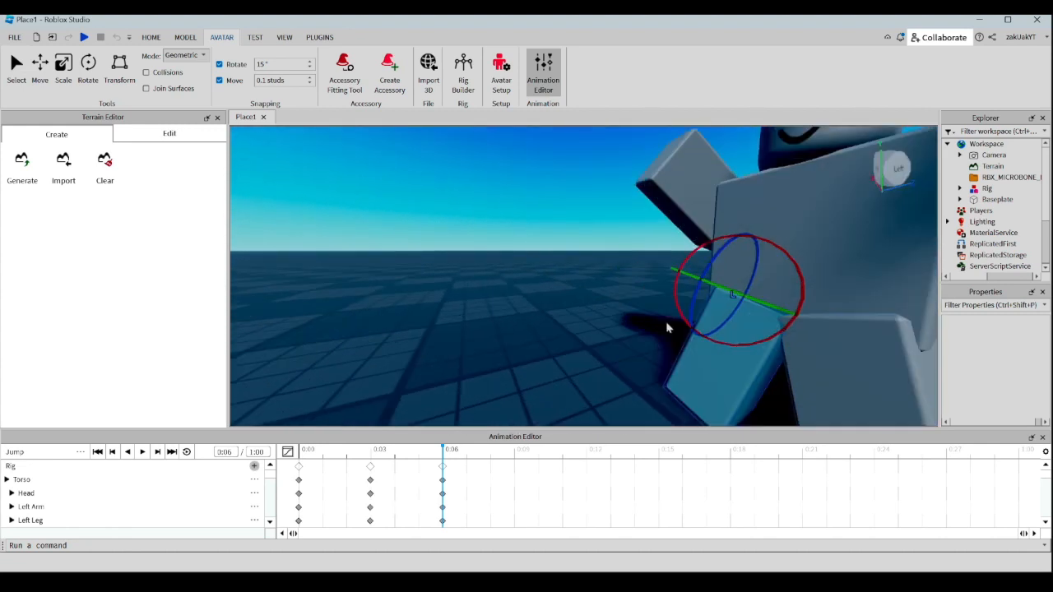
click(636, 319)
right_drag(572, 332, 571, 332)
click(522, 342)
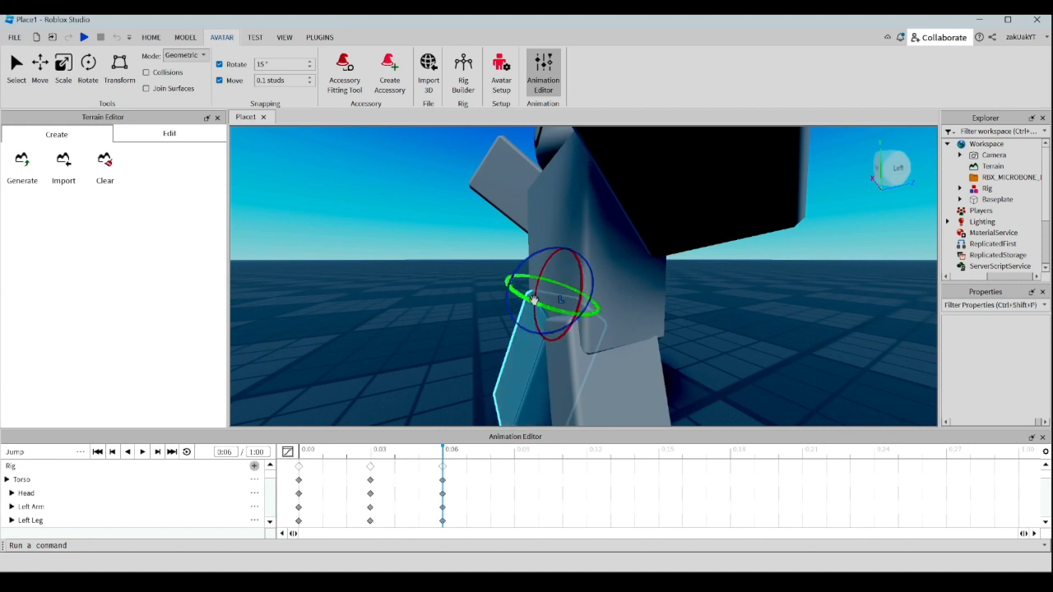
drag(516, 272, 515, 288)
right_drag(516, 298, 515, 299)
drag(467, 338, 425, 353)
drag(338, 313, 359, 343)
scroll(419, 351, down, 5)
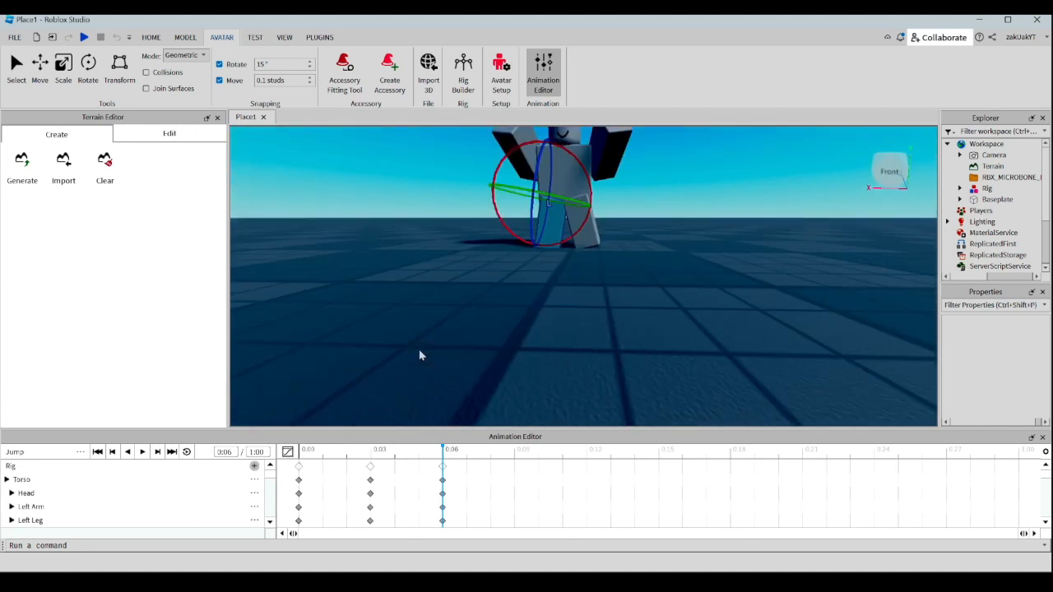
right_drag(419, 350, 414, 348)
click(400, 305)
scroll(400, 305, up, 3)
right_drag(399, 305, 399, 304)
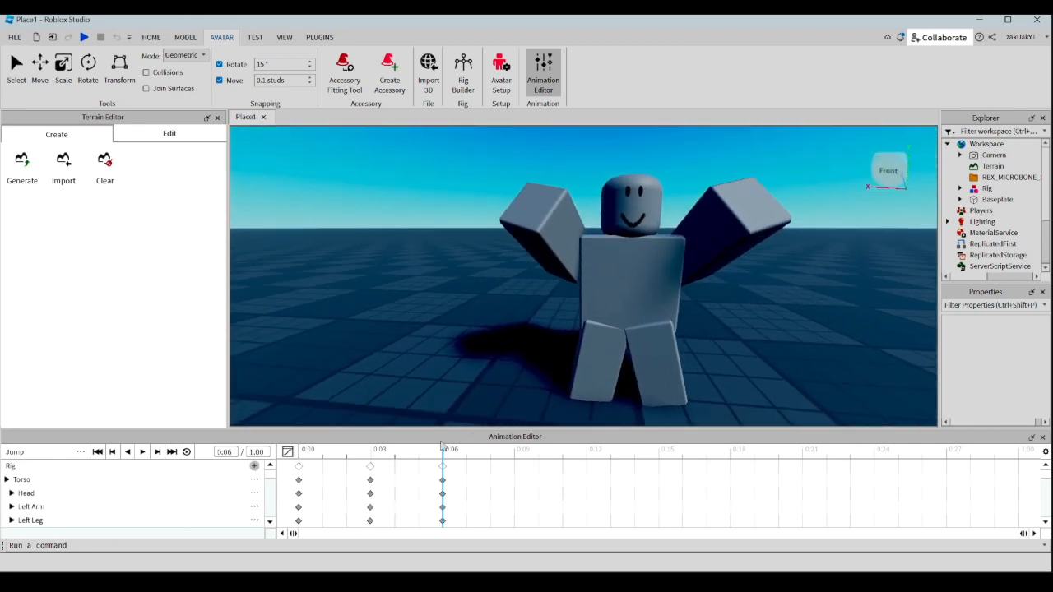
Move the torso upward at 0:06 to lift the rig off the ground
click(615, 297)
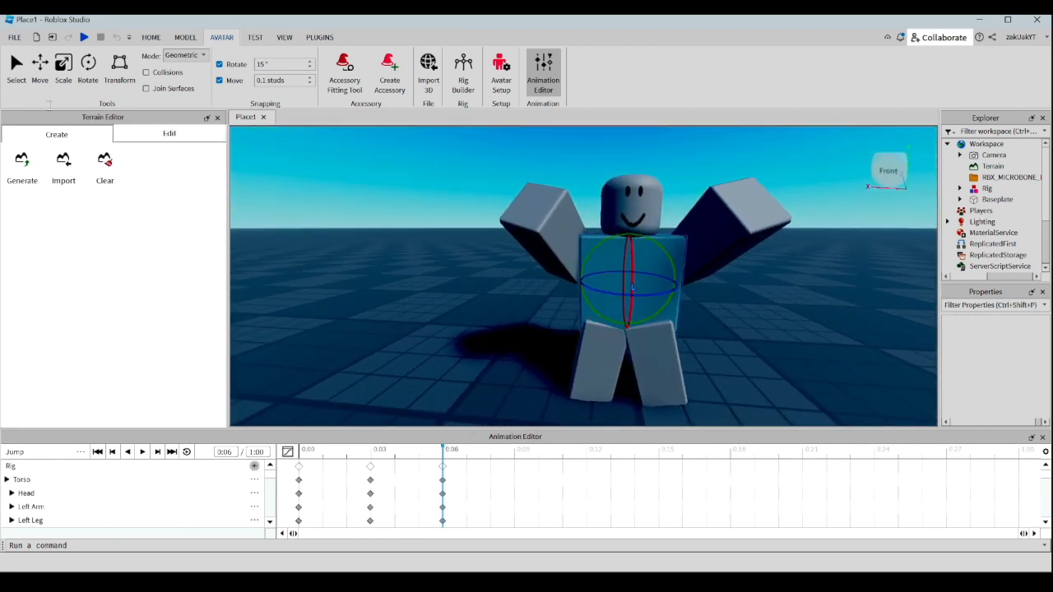
click(40, 68)
drag(631, 237, 633, 160)
scroll(650, 231, down, 7)
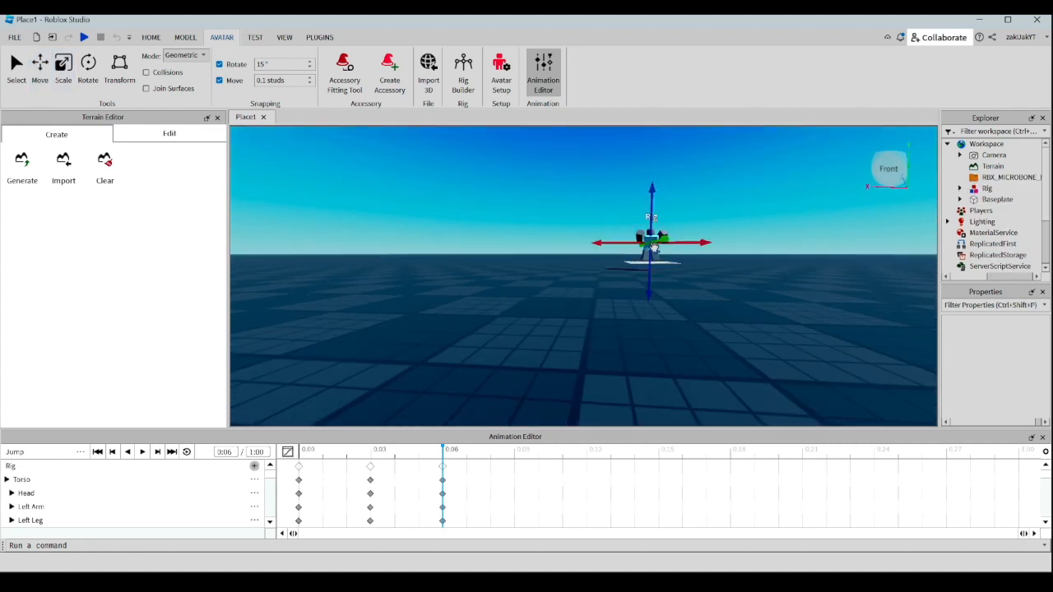
Raise the torso higher above the ground at 0:06 so the rig is well off the baseplate
key(e)
scroll(688, 282, up, 6)
right_drag(686, 279, 686, 278)
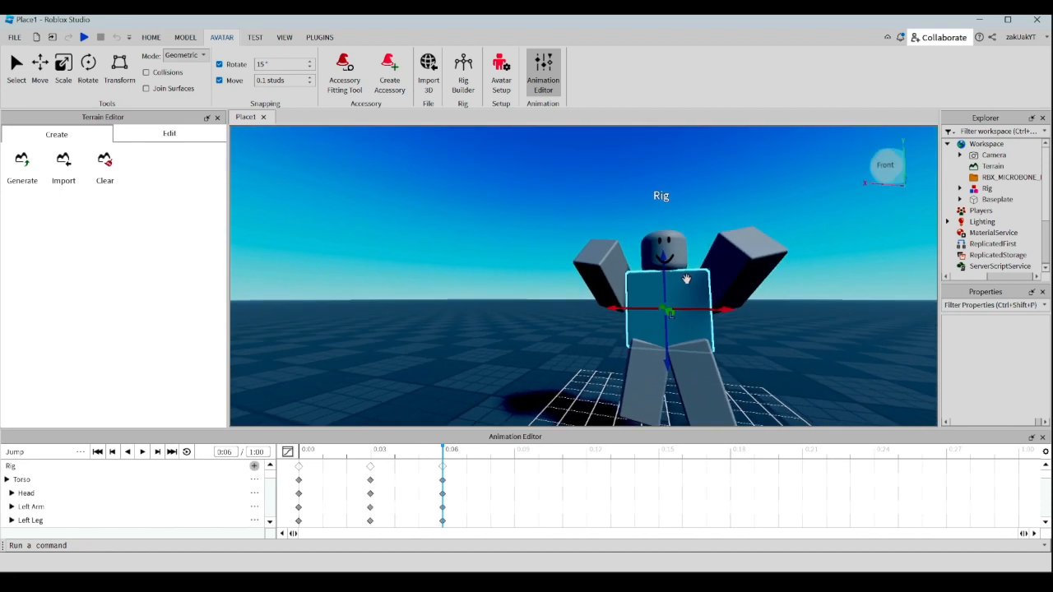
drag(664, 280, 664, 249)
scroll(581, 299, down, 4)
click(742, 302)
right_drag(742, 302, 742, 302)
key(space)
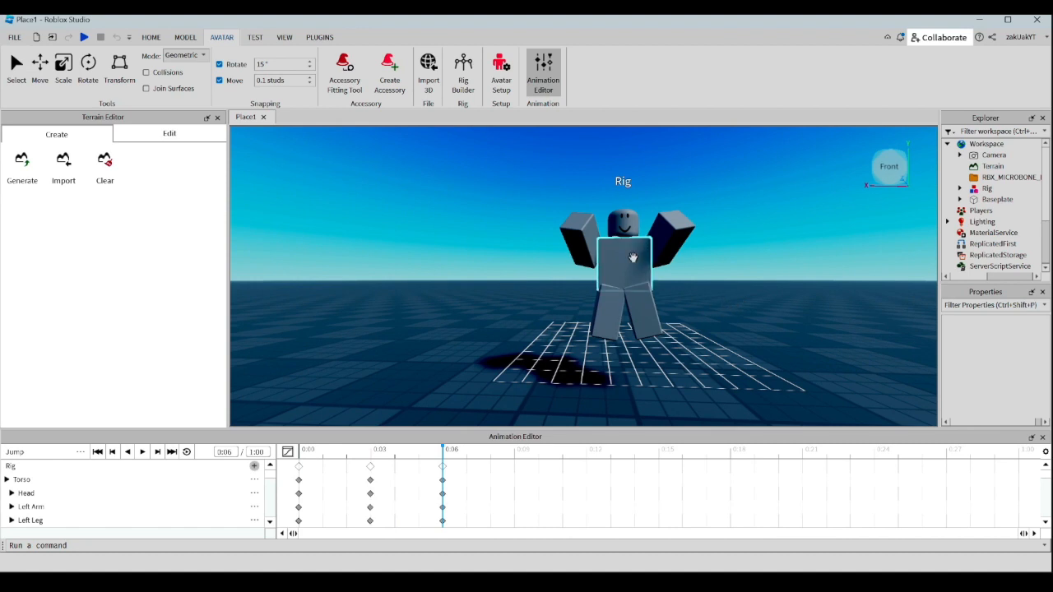
click(632, 256)
drag(630, 244, 630, 220)
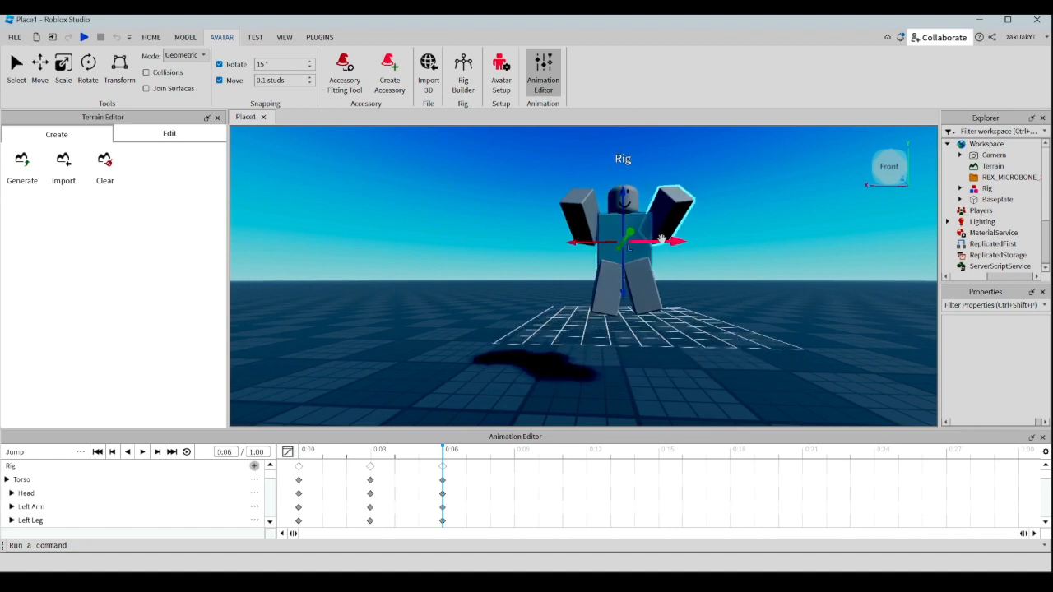
key(space)
key(space)
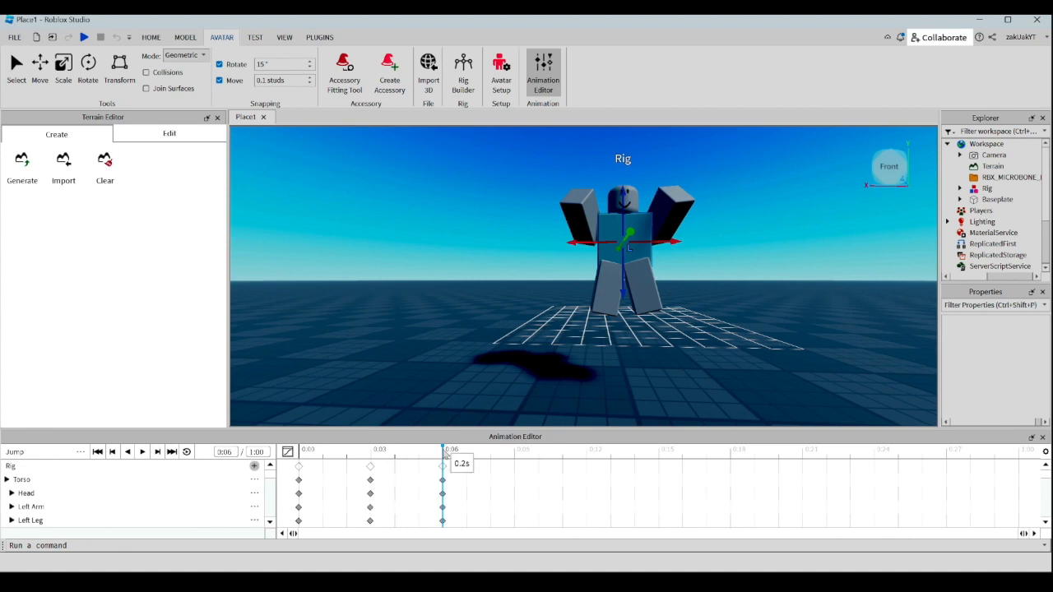
Copy the crouch-pose keyframes from 0:03 to 0:09
click(372, 454)
click(371, 467)
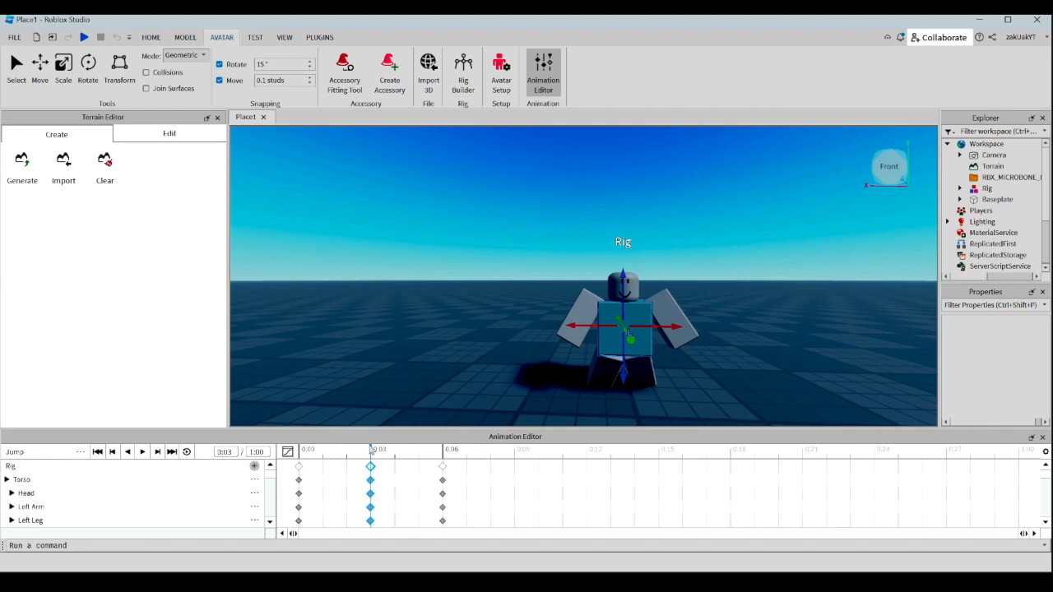
drag(396, 452, 514, 458)
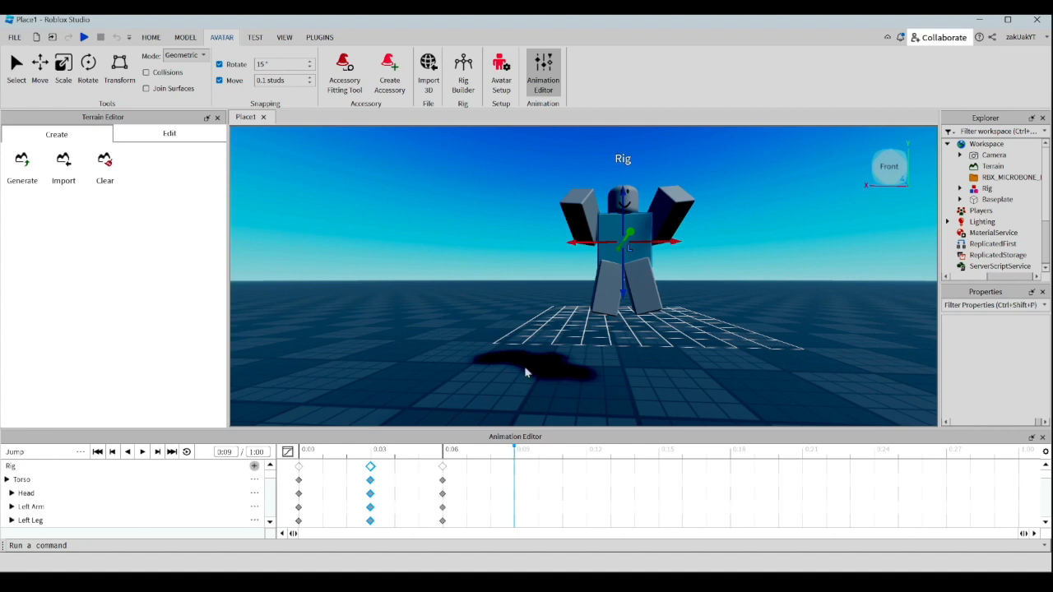
key(ctrl+v)
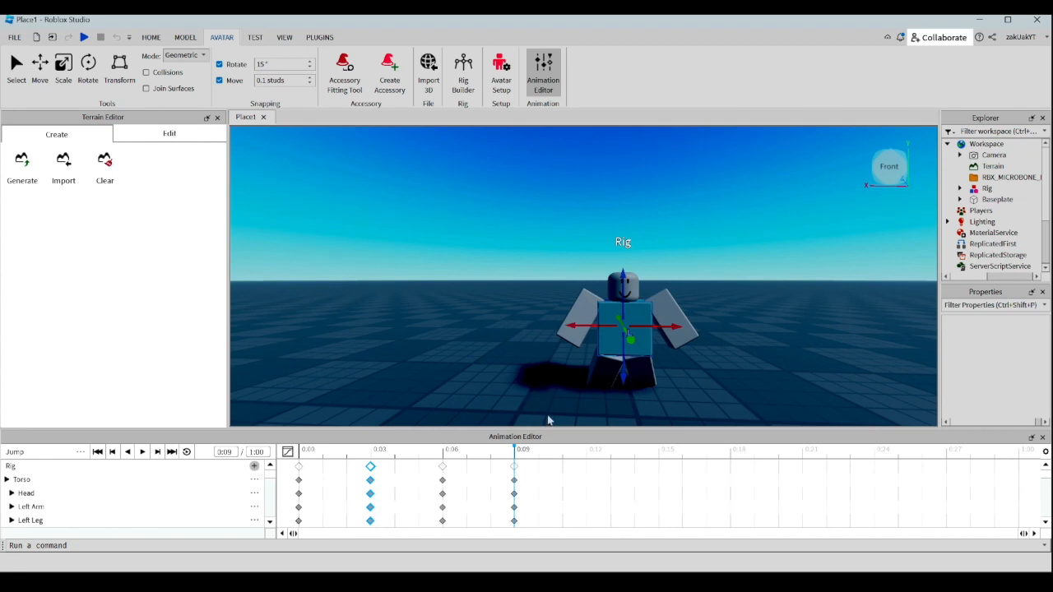
Copy the standing-pose keyframes from 0:00 to 0:13 and play the animation from the start
click(300, 469)
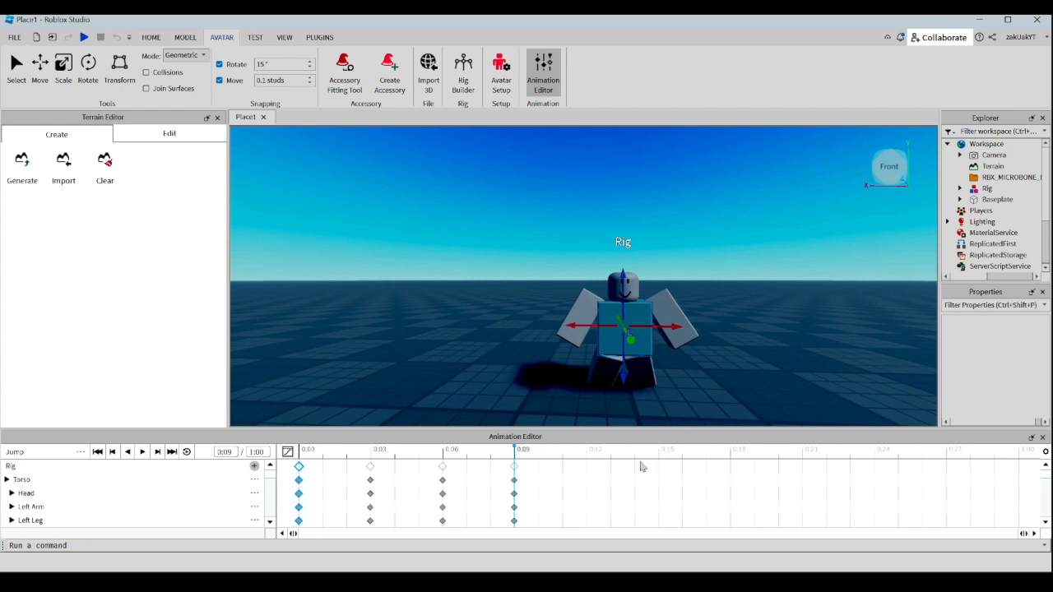
click(612, 456)
key(ctrl+v)
drag(611, 449, 230, 445)
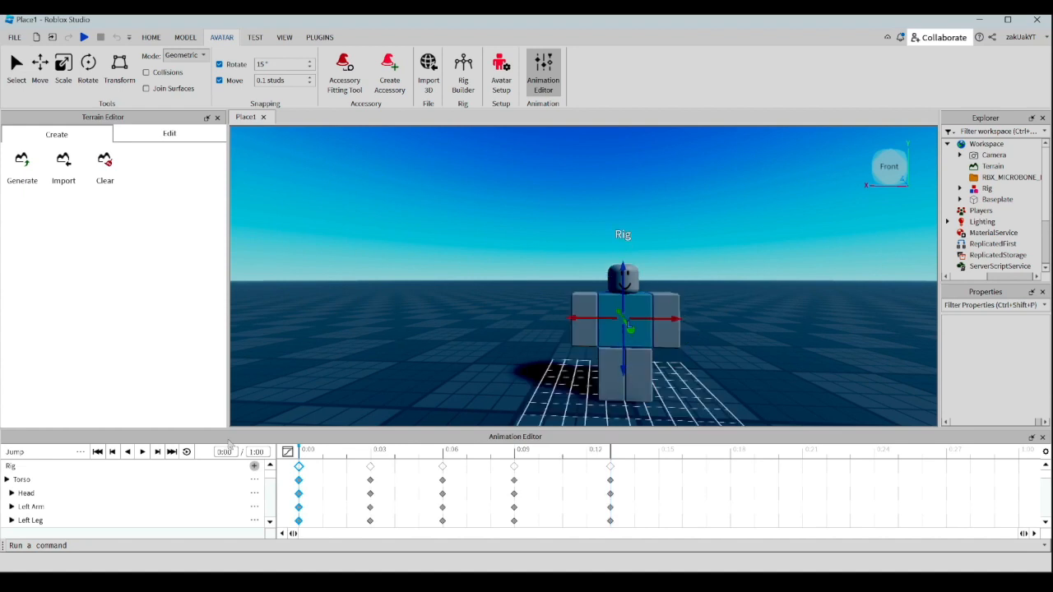
key(space)
key(space)
Spread out the animation's timing by moving the keyframes at 0:13, 0:09, 0:06 and 0:03 to 0:16, 0:12, 0:08 and 0:04
click(611, 467)
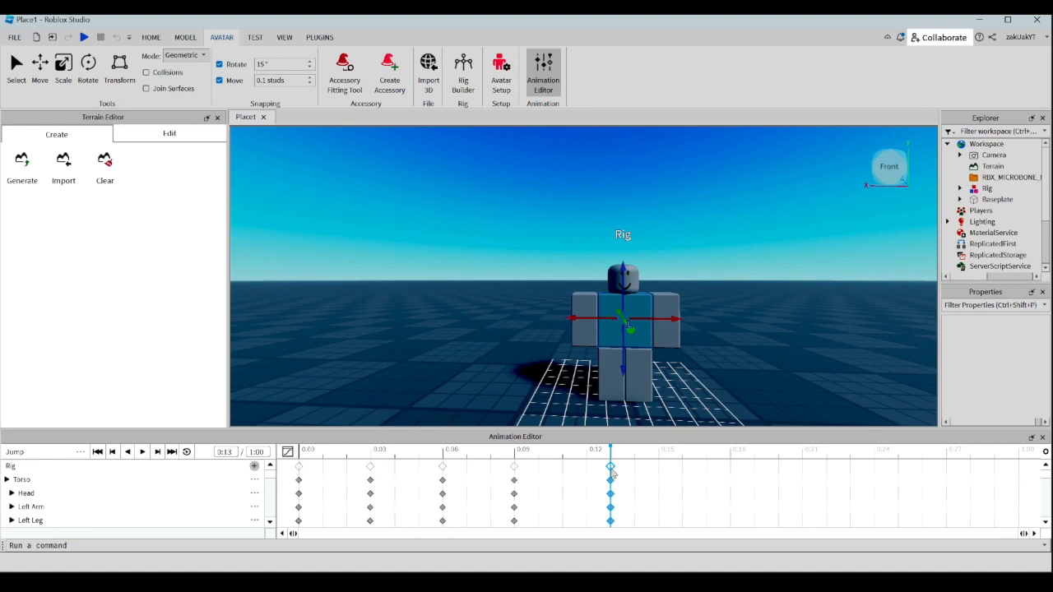
drag(610, 466, 682, 469)
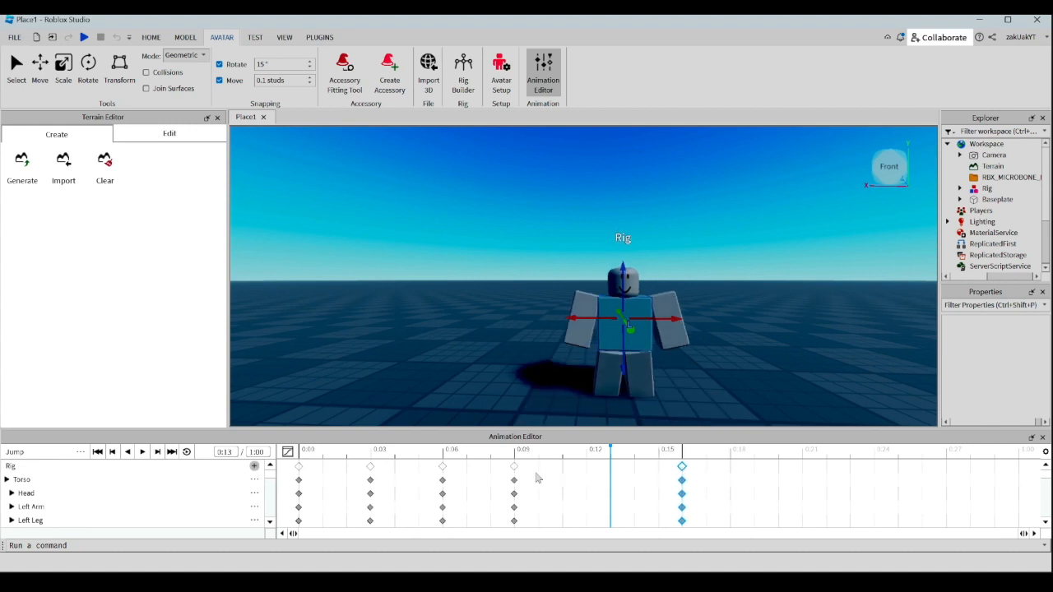
drag(516, 466, 586, 468)
drag(443, 467, 491, 467)
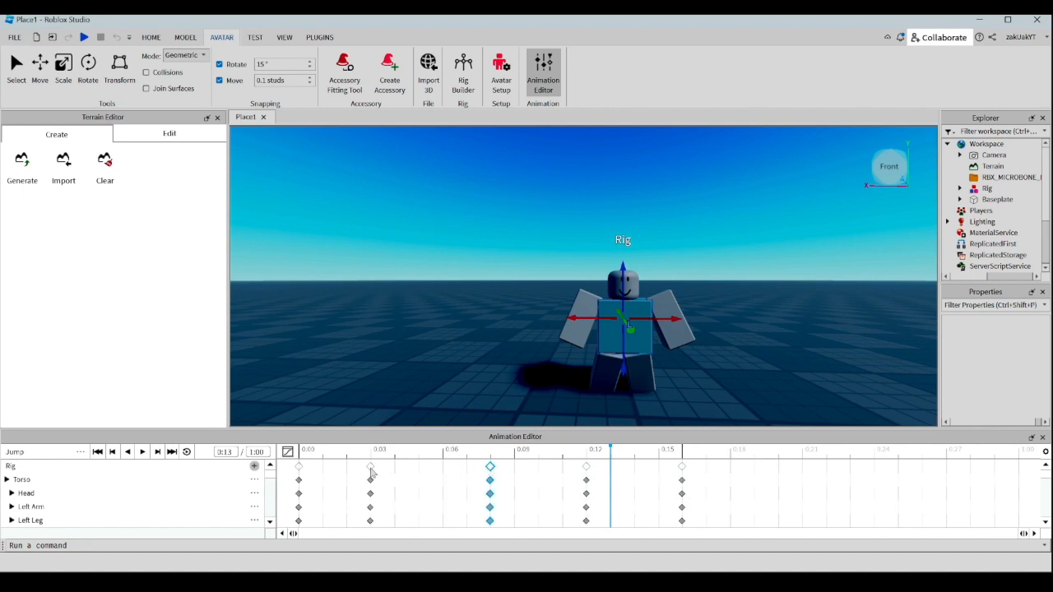
drag(370, 466, 392, 471)
Play the retimed Jump animation from the start to review it
drag(611, 452, 289, 452)
key(space)
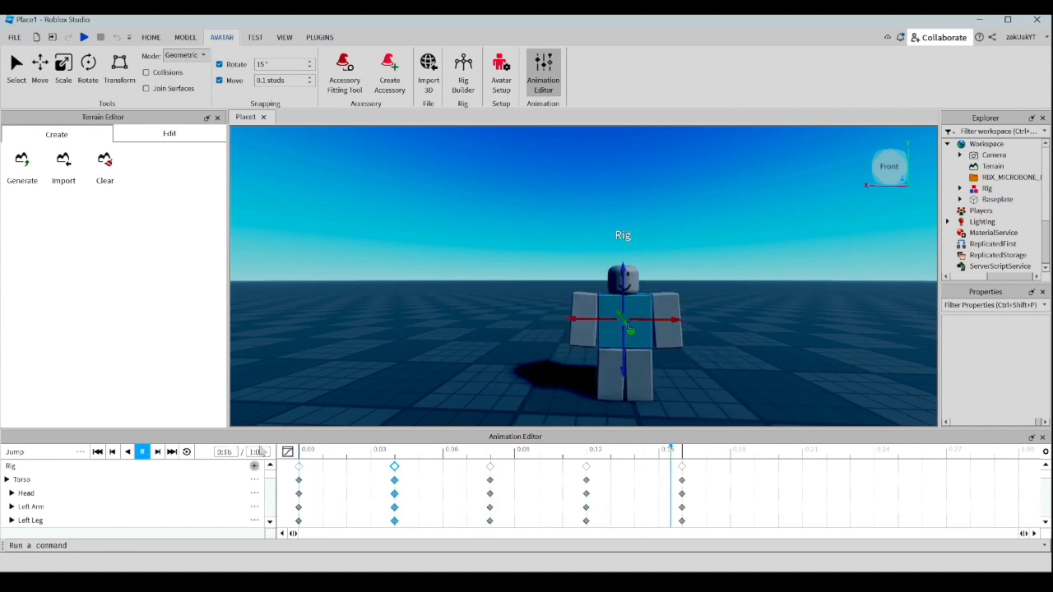
right_drag(507, 362, 507, 362)
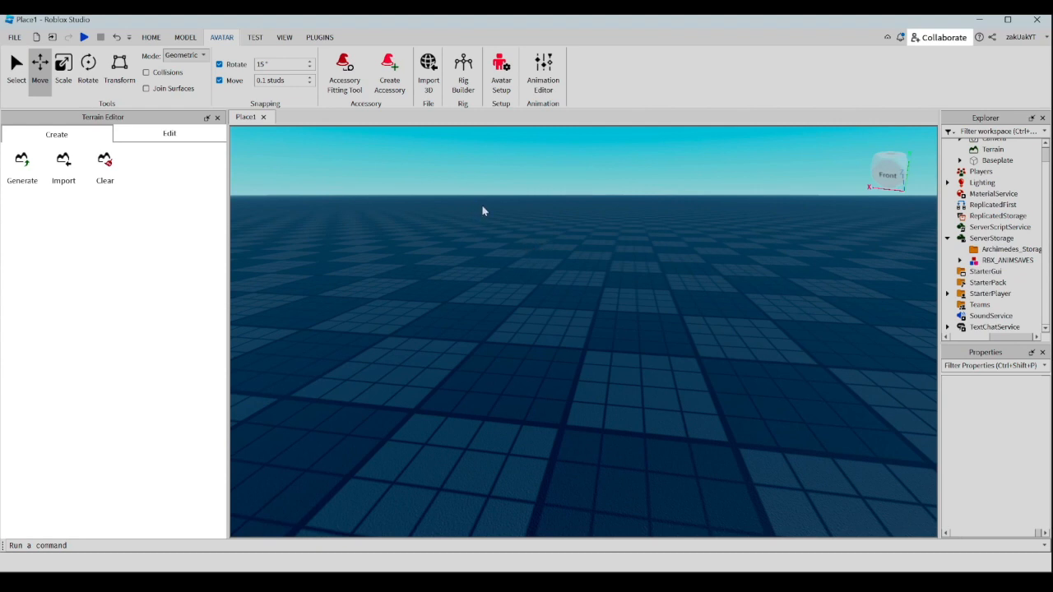
Generate a new R15 block avatar rig with the Masculine body shape and frame it from the front
click(461, 91)
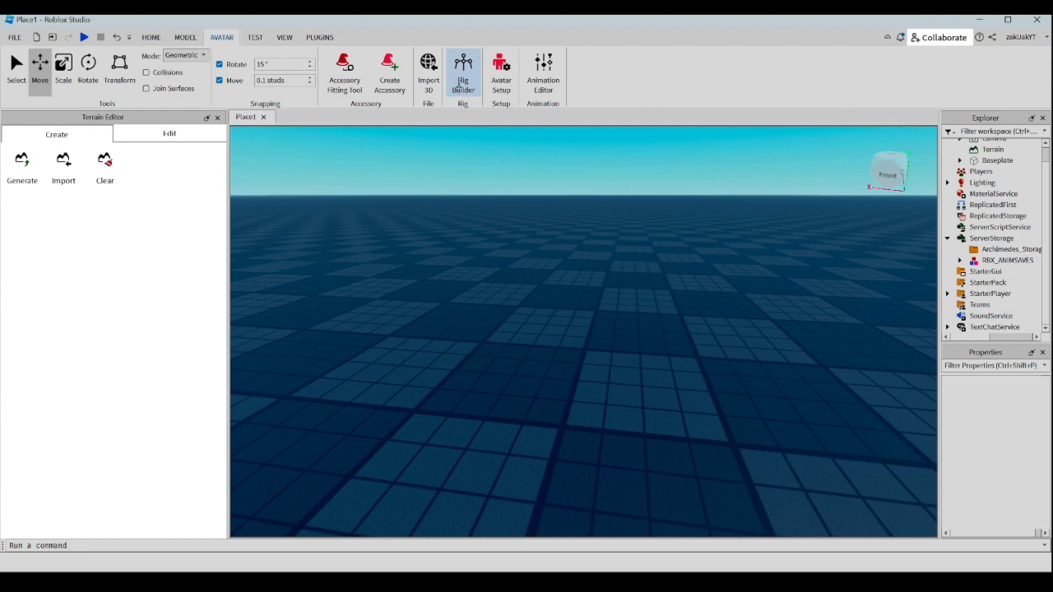
click(536, 257)
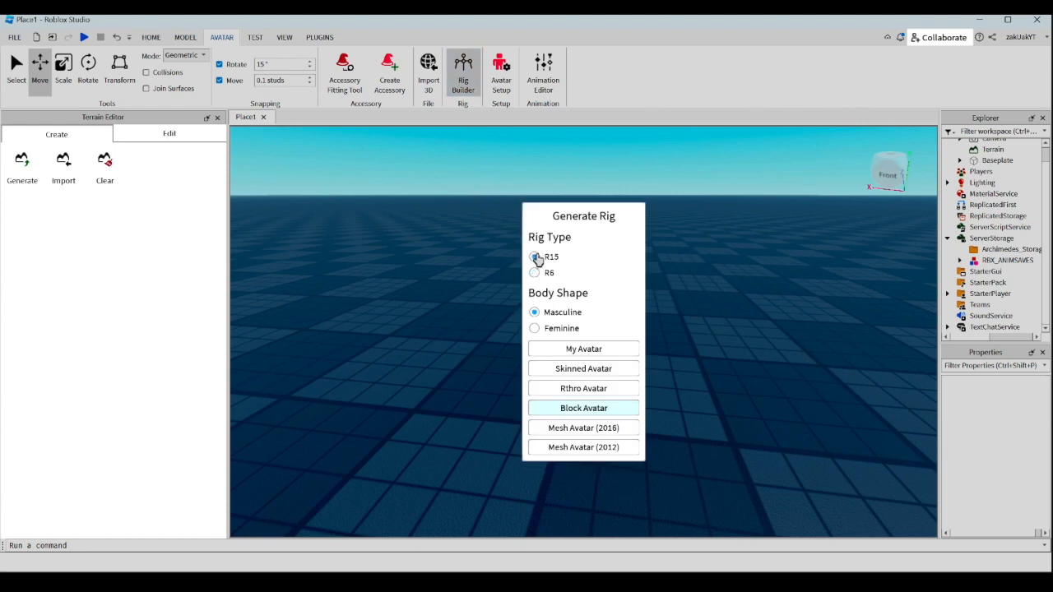
click(574, 412)
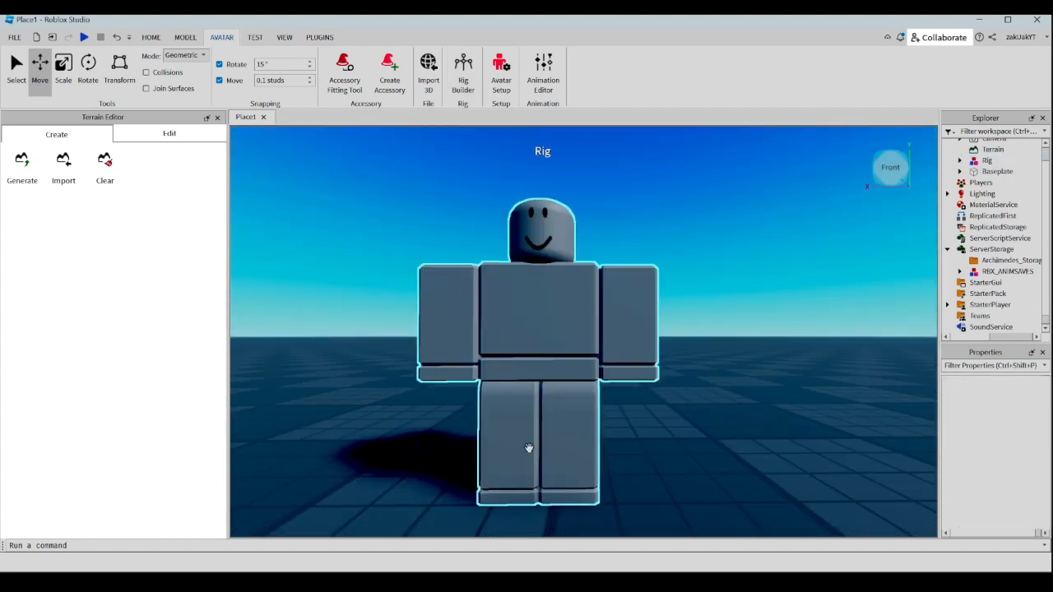
scroll(433, 319, up, 3)
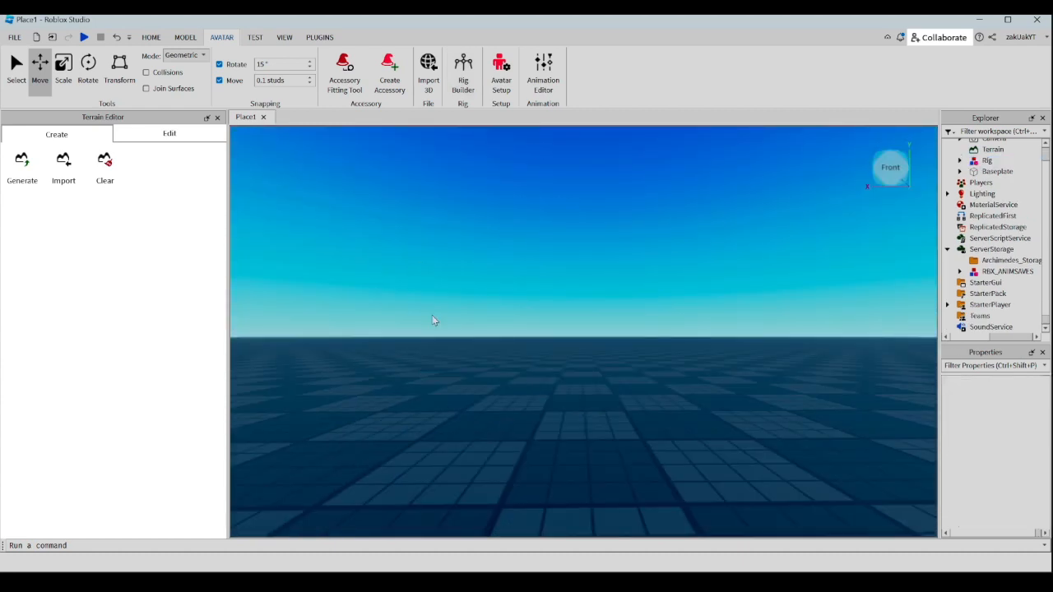
scroll(434, 319, down, 3)
right_drag(539, 295, 539, 295)
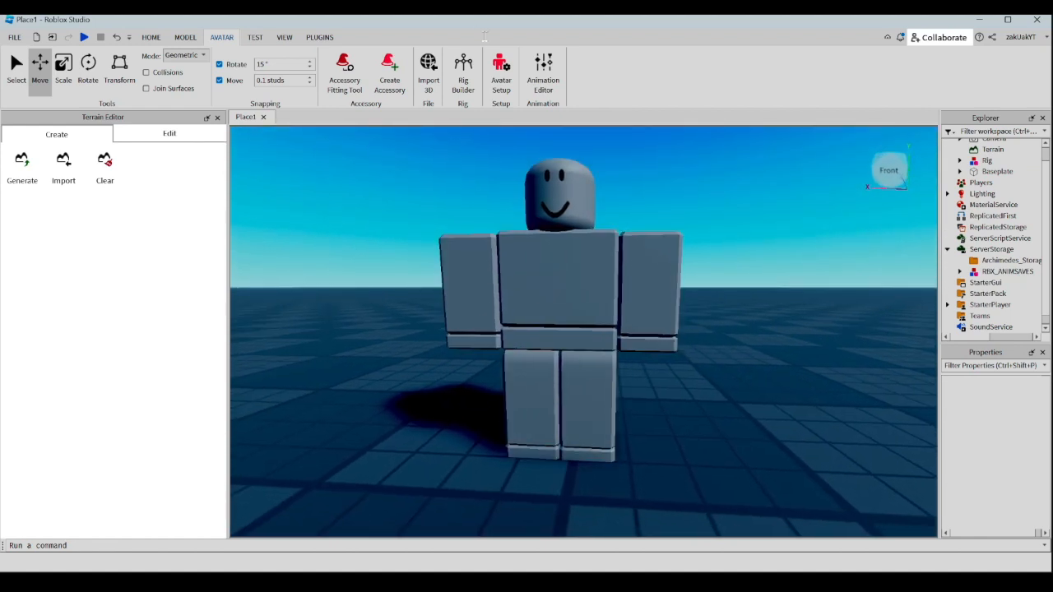
Create a new animation named FlipJump for the R15 rig in the Animation Editor
click(543, 75)
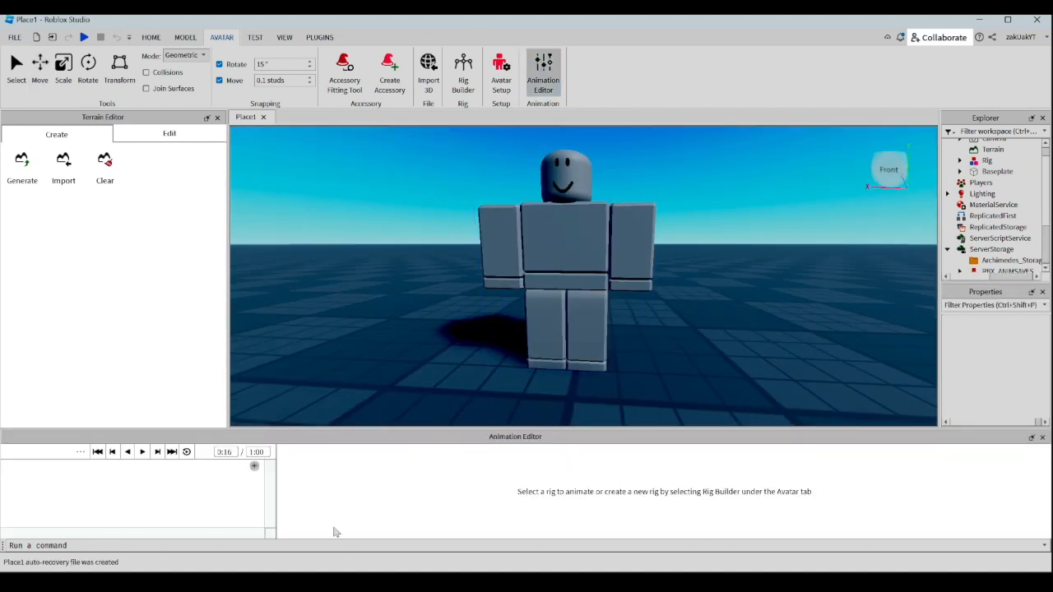
click(602, 308)
drag(569, 482, 440, 487)
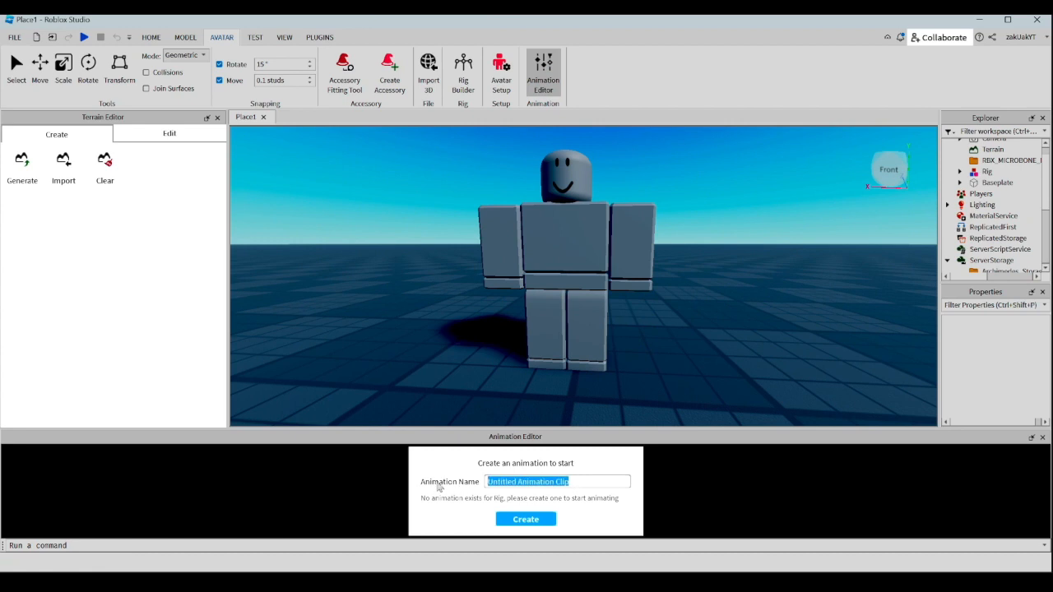
text(FlipJump)
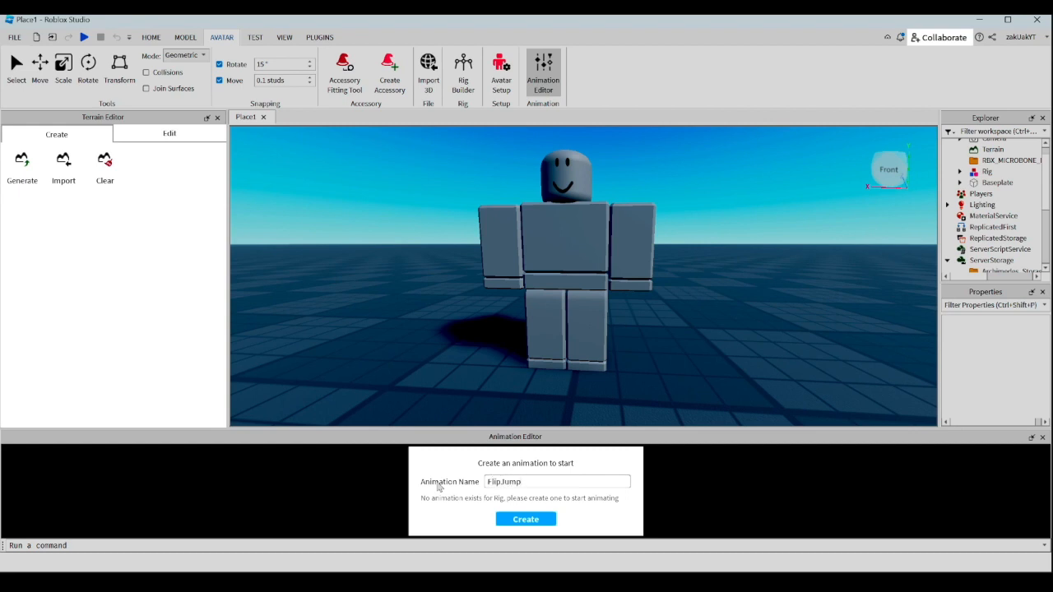
key(Return)
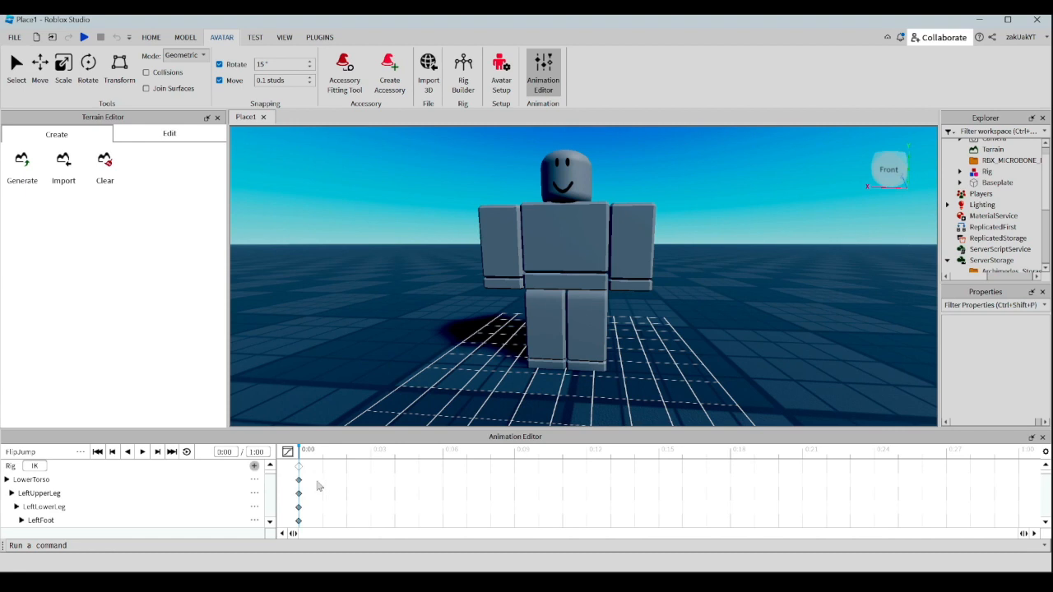
Rotate both upper legs at 0:04 to spread the rig's stance for the crouch
click(298, 467)
click(395, 452)
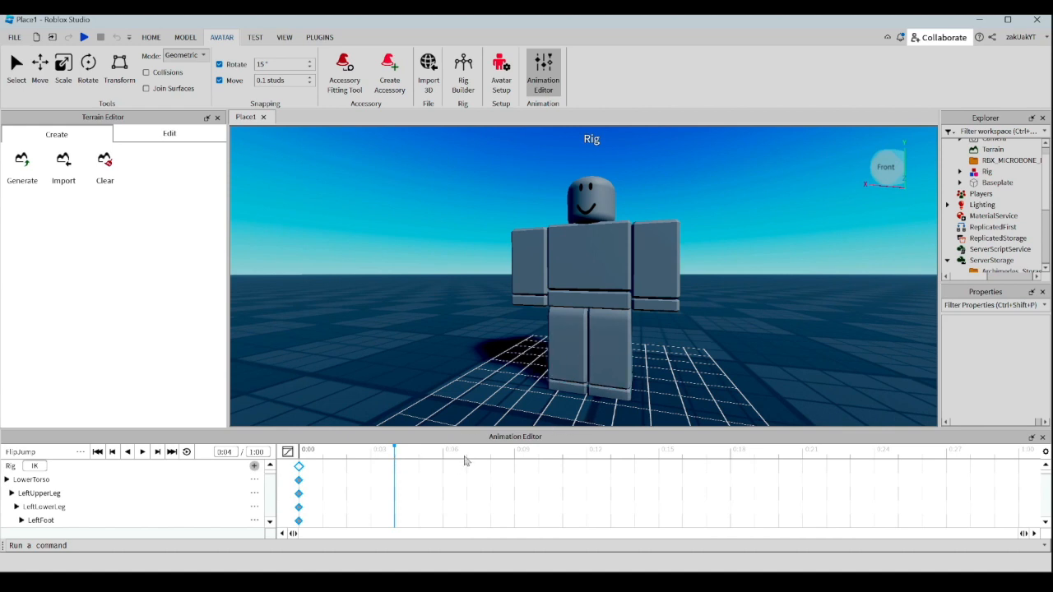
click(565, 352)
key(r)
drag(560, 340, 576, 329)
scroll(632, 341, up, 5)
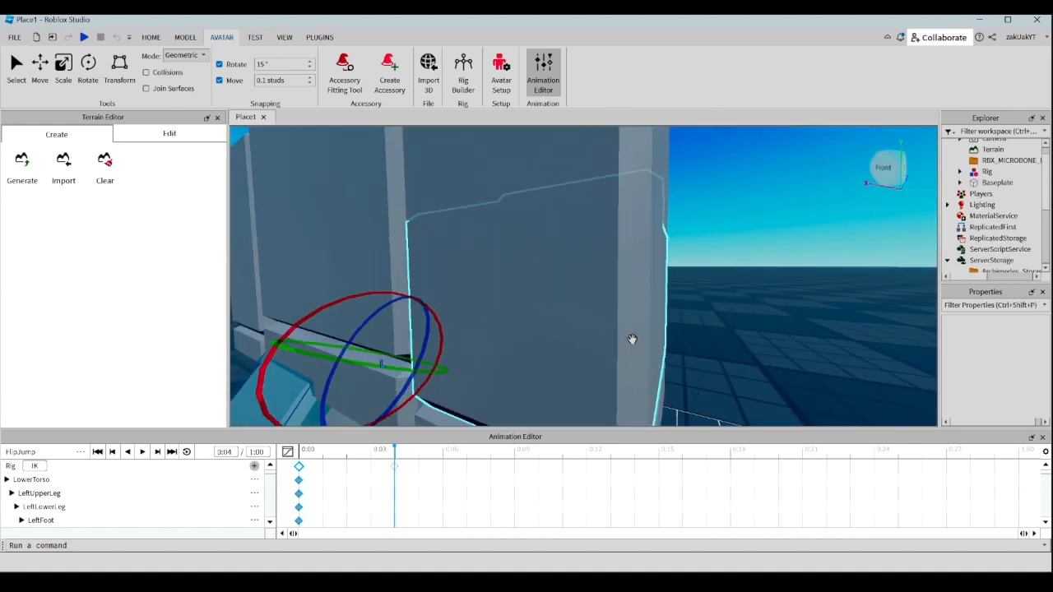
click(632, 340)
right_drag(632, 340, 422, 223)
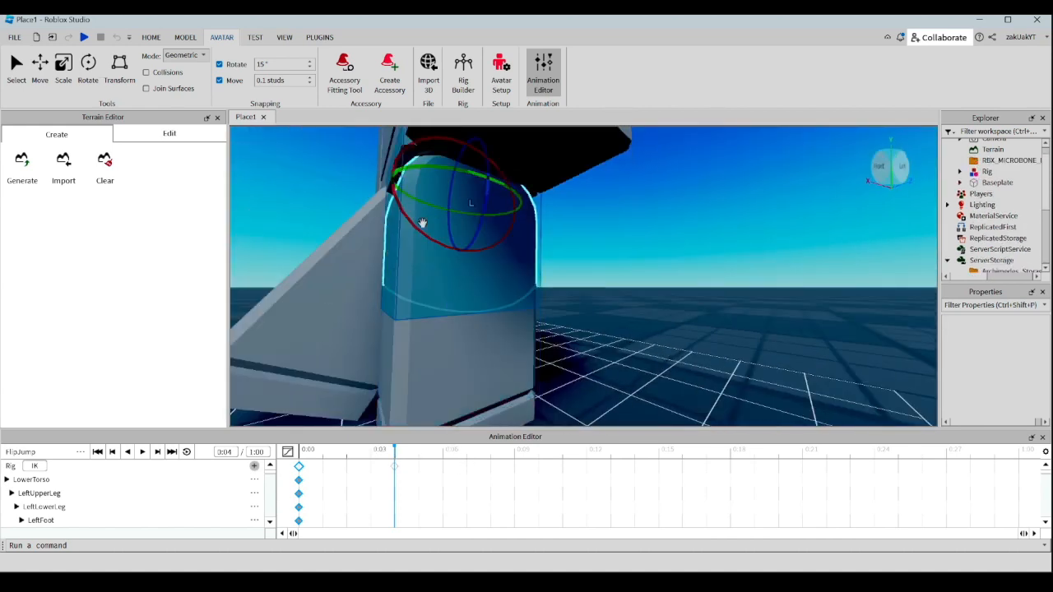
drag(417, 231, 406, 238)
scroll(406, 239, down, 5)
right_drag(406, 239, 406, 237)
Bend the lower legs and angle the feet at 0:04 to form a wide, bent-knee stance
click(479, 262)
click(517, 291)
drag(504, 283, 526, 265)
click(527, 249)
click(496, 257)
click(531, 251)
drag(517, 213, 568, 267)
drag(576, 267, 555, 272)
click(647, 265)
right_drag(646, 245, 581, 330)
drag(581, 287, 583, 290)
click(335, 364)
right_drag(427, 353, 504, 345)
Move the lower torso down at 0:04 to start lowering the rig into the crouch
click(557, 237)
click(38, 69)
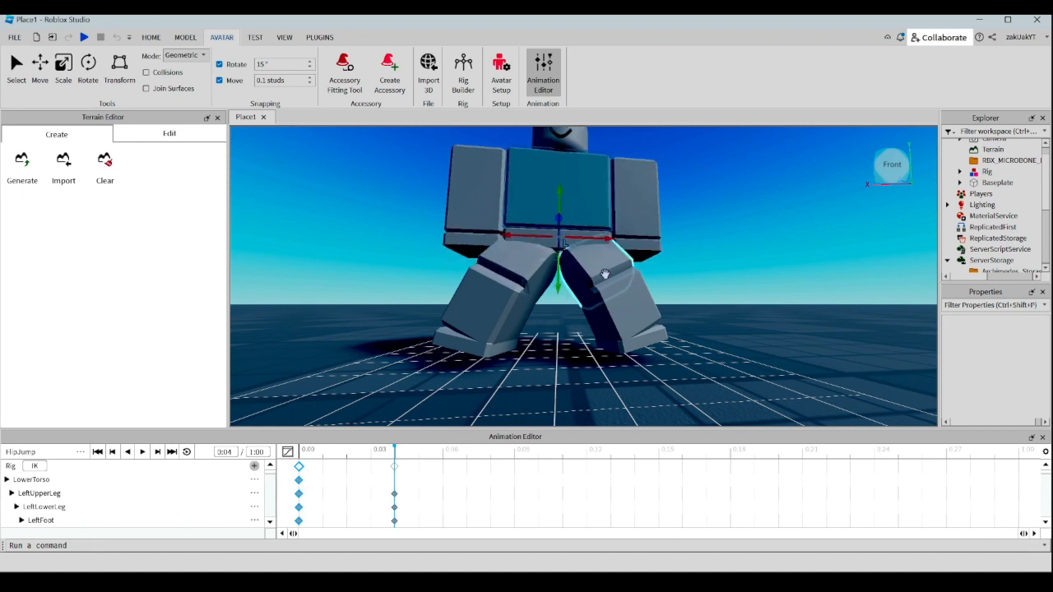
right_drag(605, 274, 618, 167)
drag(573, 147, 575, 167)
right_drag(576, 168, 682, 238)
click(679, 240)
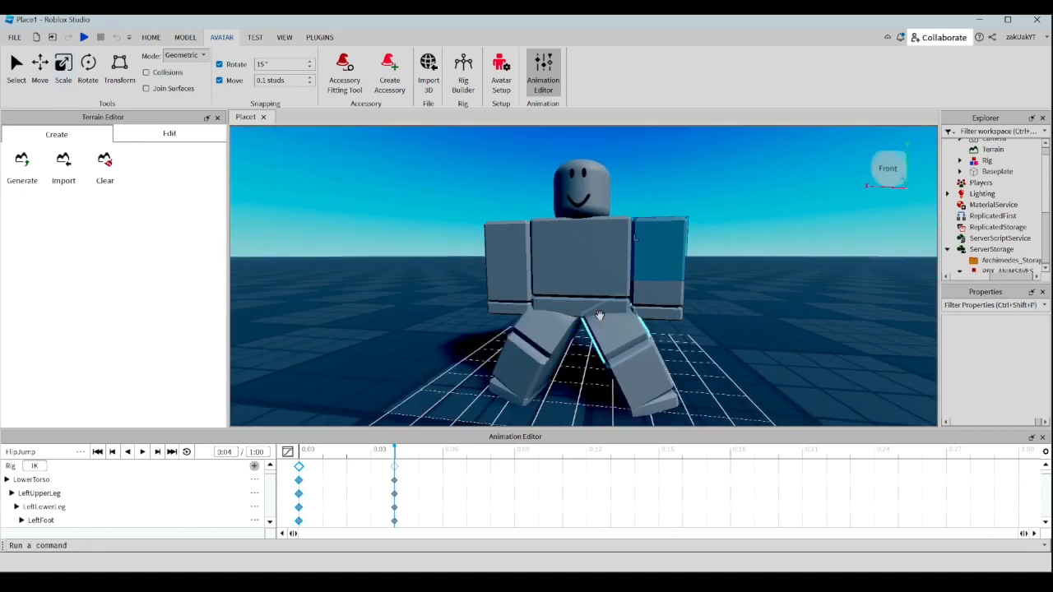
Undo the last change and move the lower torso further down at 0:04
click(600, 316)
click(40, 70)
click(555, 334)
key(ctrl+z)
click(597, 313)
click(582, 292)
drag(583, 276, 591, 296)
click(556, 326)
click(605, 327)
click(423, 315)
right_drag(413, 328, 417, 317)
Rotate both upper arms outward from the body at 0:04
click(646, 269)
key(r)
drag(606, 285, 632, 287)
click(559, 284)
click(514, 280)
drag(564, 278, 532, 299)
Rotate both lower arms at 0:04 to bend the elbows downward
click(694, 278)
drag(709, 281, 697, 293)
click(475, 269)
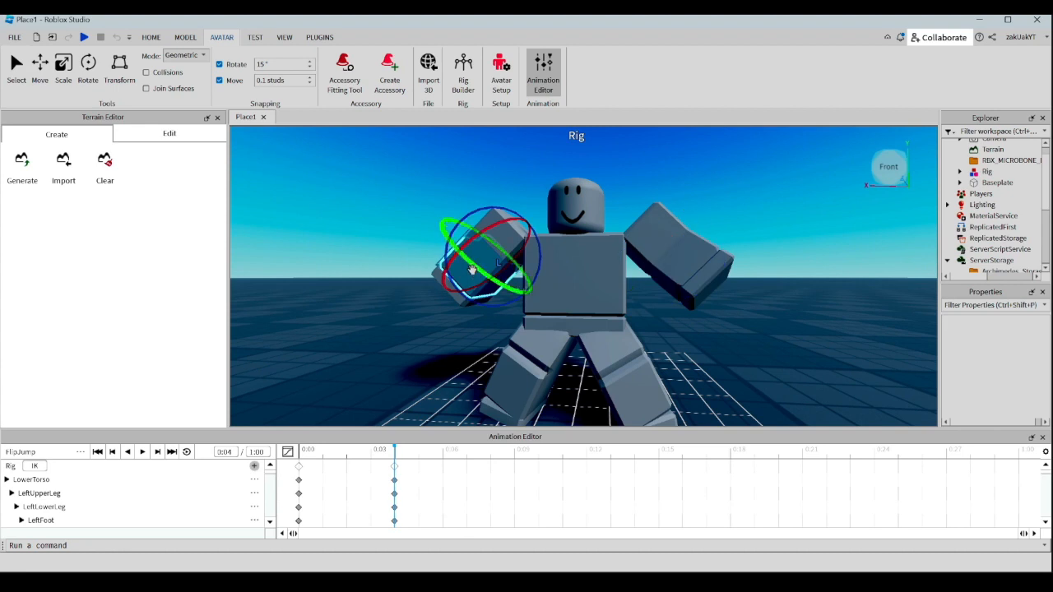
drag(461, 248, 479, 241)
Shift the torso slightly at 0:04 and lean the upper body forward
click(508, 235)
key(ctrl+3)
key(ctrl+2)
mouse_move(560, 282)
mouse_down()
mouse_move(577, 293)
mouse_move(573, 284)
mouse_up()
click(663, 251)
right_drag(522, 254, 522, 260)
click(649, 297)
key(r)
right_drag(649, 281, 606, 289)
drag(605, 289, 606, 300)
right_drag(613, 317, 652, 335)
Adjust the rotation of both arms at 0:04 to suit the forward-leaning body
click(390, 265)
drag(385, 258, 390, 304)
click(587, 262)
drag(604, 274, 603, 259)
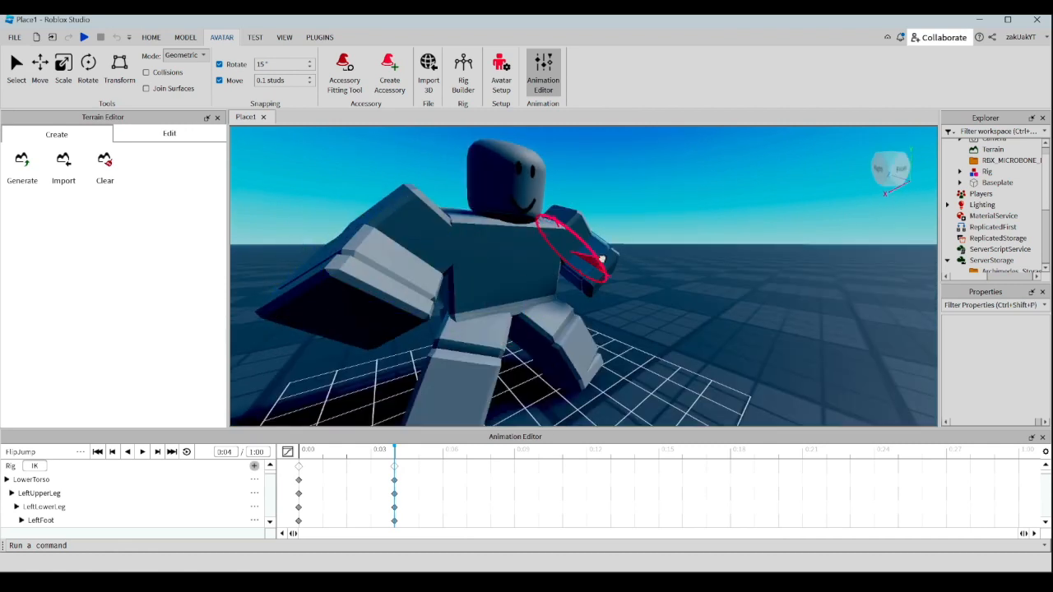
right_drag(602, 259, 585, 233)
right_drag(463, 223, 400, 206)
click(573, 198)
drag(586, 233, 588, 228)
Refine the limb joint rotations at 0:04 from several sides to make the crouch asymmetric
right_drag(592, 227, 663, 306)
click(663, 306)
drag(677, 355, 667, 357)
right_drag(667, 357, 773, 311)
click(688, 349)
drag(689, 360, 671, 356)
right_drag(602, 360, 546, 272)
drag(548, 265, 536, 273)
right_drag(536, 273, 823, 286)
Finish the crouch pose at 0:04 with small joint rotations, including the left upper arm
click(827, 286)
click(715, 282)
mouse_move(737, 287)
mouse_down()
mouse_move(764, 294)
mouse_move(745, 288)
mouse_up()
right_drag(745, 288, 535, 247)
click(515, 240)
drag(515, 241, 526, 247)
right_drag(527, 247, 586, 387)
click(578, 397)
drag(576, 400, 579, 378)
right_drag(579, 378, 621, 333)
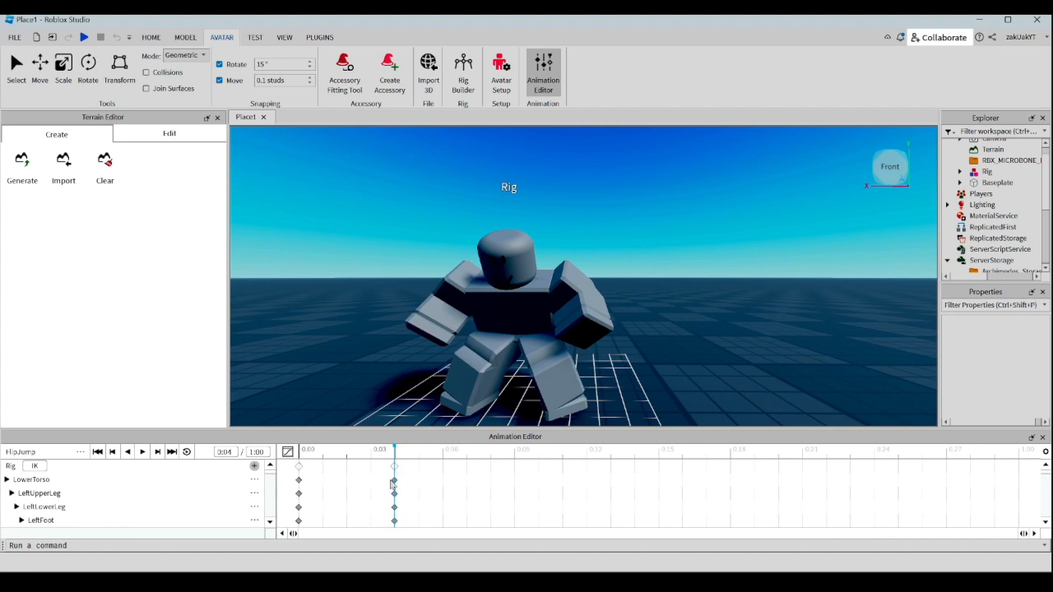
Copy the standing-pose keyframes from 0:00 to 0:07
drag(396, 461, 464, 468)
click(467, 467)
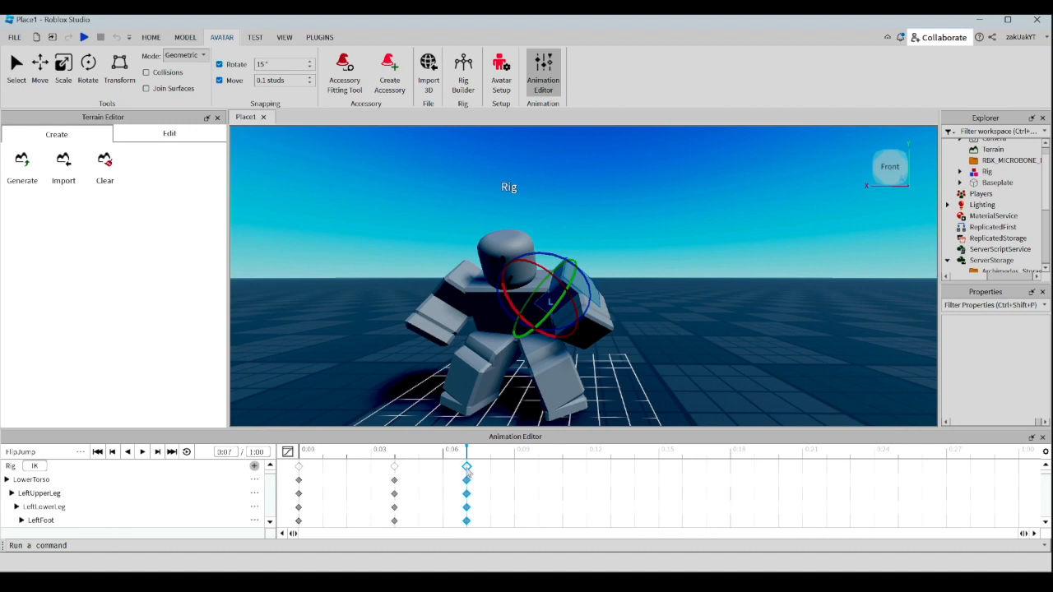
drag(468, 467, 299, 468)
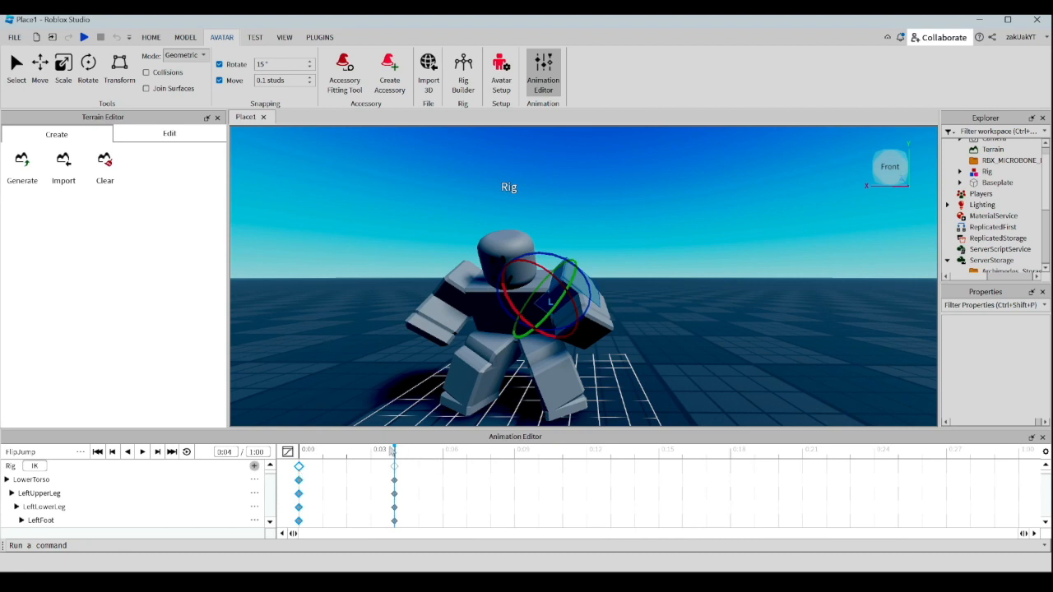
click(467, 451)
key(ctrl+v)
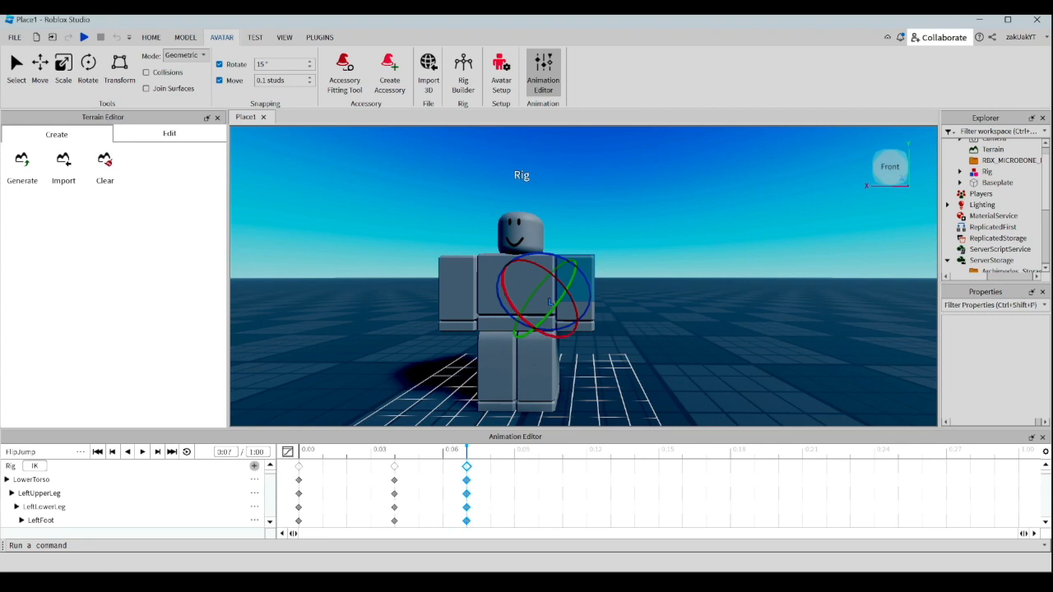
Undo a trial torso rotation and move the lower torso upward at 0:07 to lift the rig off the ground
click(492, 297)
key(r)
drag(527, 284, 526, 329)
key(ctrl+z)
click(484, 326)
drag(523, 374, 592, 264)
right_drag(592, 264, 559, 247)
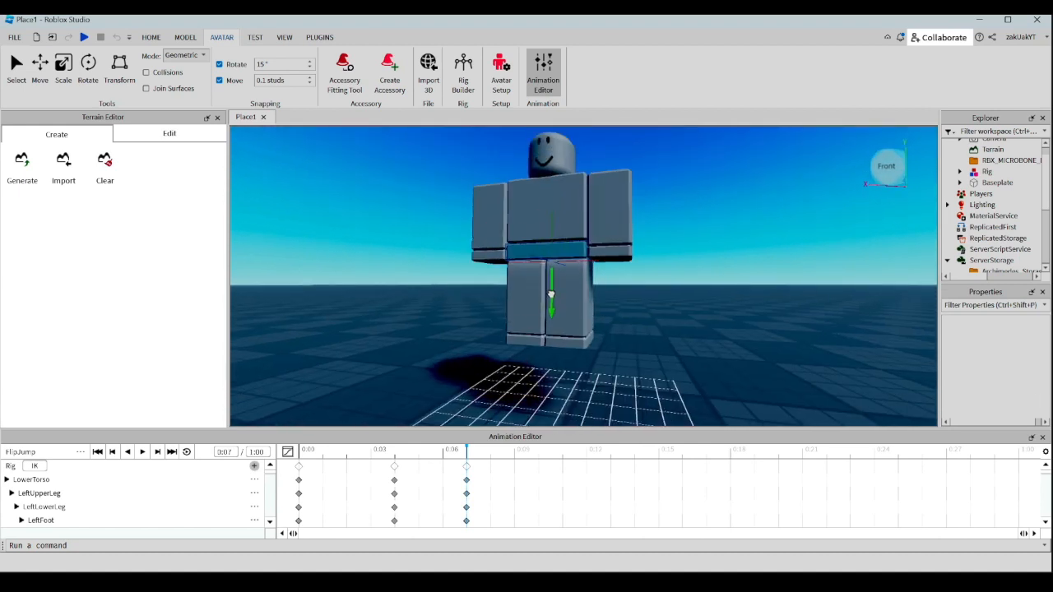
Lower the rig slightly at 0:07 and rotate the left arm upward into a raised position
drag(553, 289, 553, 314)
click(616, 238)
key(r)
drag(596, 248, 559, 216)
scroll(521, 210, up, 3)
right_drag(559, 215, 585, 234)
scroll(411, 177, down, 3)
scroll(658, 263, up, 3)
drag(586, 234, 616, 217)
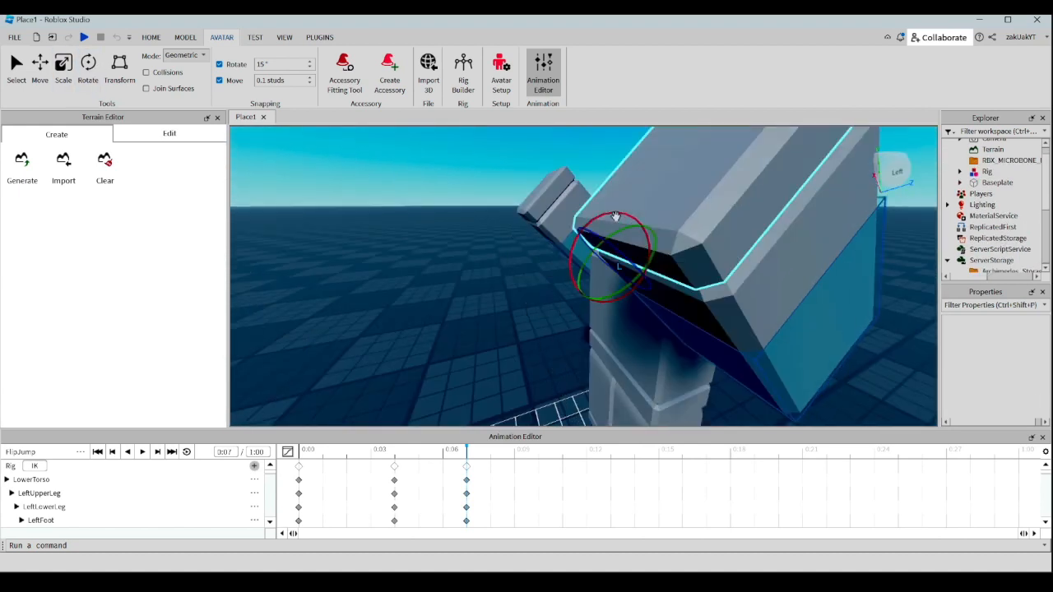
right_drag(616, 216, 632, 217)
scroll(632, 217, down, 3)
Rotate the remaining arm joints at 0:07 until both arms are raised beside the head
click(560, 214)
drag(568, 203, 587, 249)
right_drag(588, 249, 493, 284)
drag(490, 303, 473, 308)
click(586, 238)
drag(568, 288, 559, 300)
Rotate the leg joints at 0:07 so both legs spread apart and bend
click(545, 350)
drag(546, 371, 567, 365)
click(498, 354)
drag(492, 375, 470, 376)
click(563, 356)
click(404, 334)
Adjust the rotation of the raised arm at 0:07 and check the pose from the front
right_drag(404, 334, 559, 247)
click(617, 189)
drag(599, 220, 561, 223)
click(581, 216)
right_drag(560, 223, 488, 284)
click(489, 288)
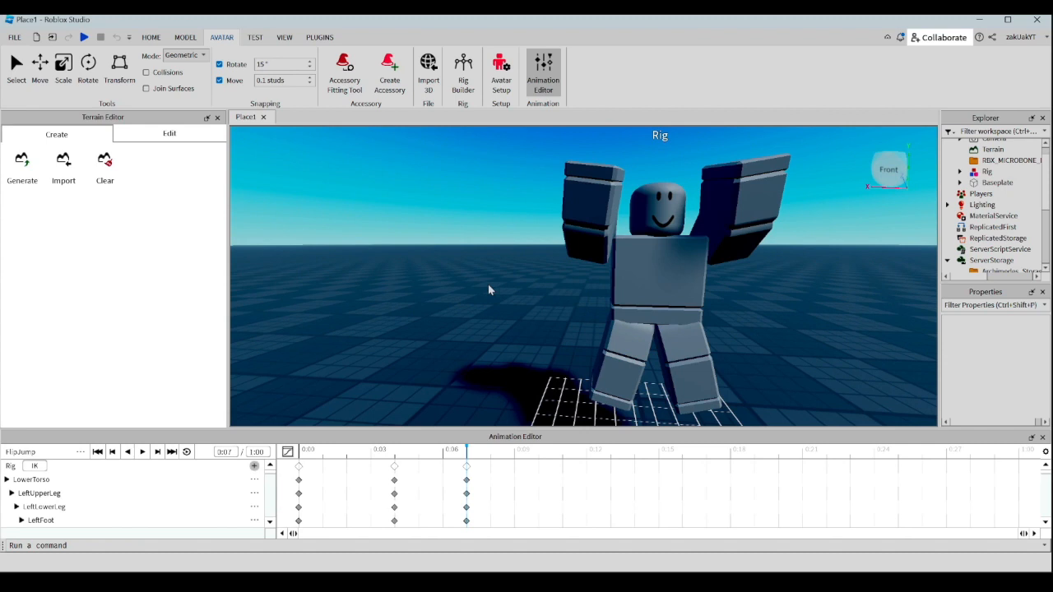
Fine-tune the leg rotations of the 0:07 airborne pose and play the animation as a preview
scroll(489, 288, down, 3)
click(574, 321)
drag(522, 312, 533, 316)
click(535, 311)
click(488, 311)
scroll(488, 311, up, 2)
click(515, 358)
drag(523, 388, 554, 386)
click(572, 362)
click(460, 317)
key(space)
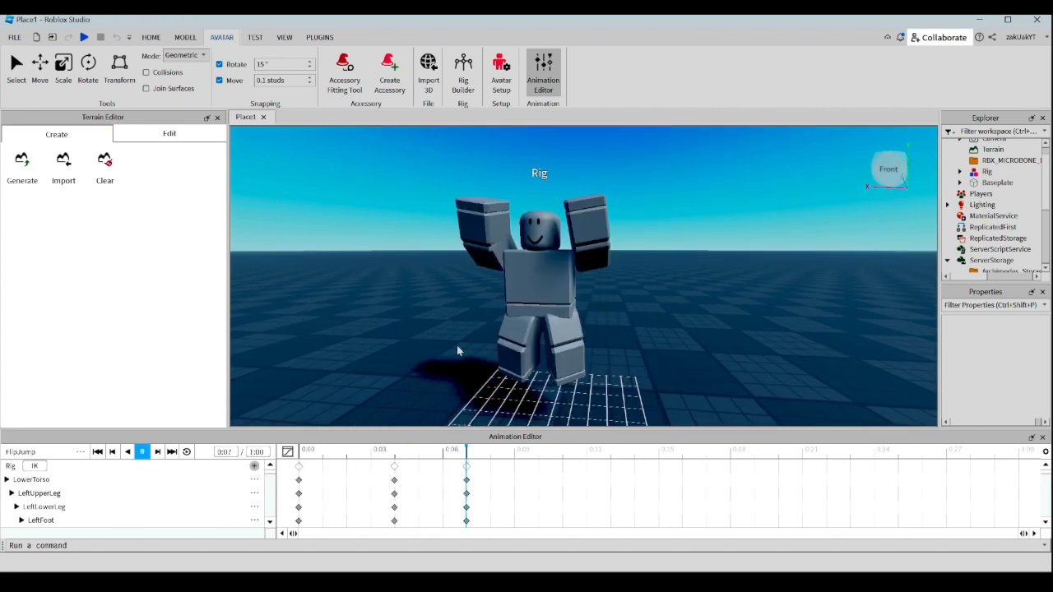
key(space)
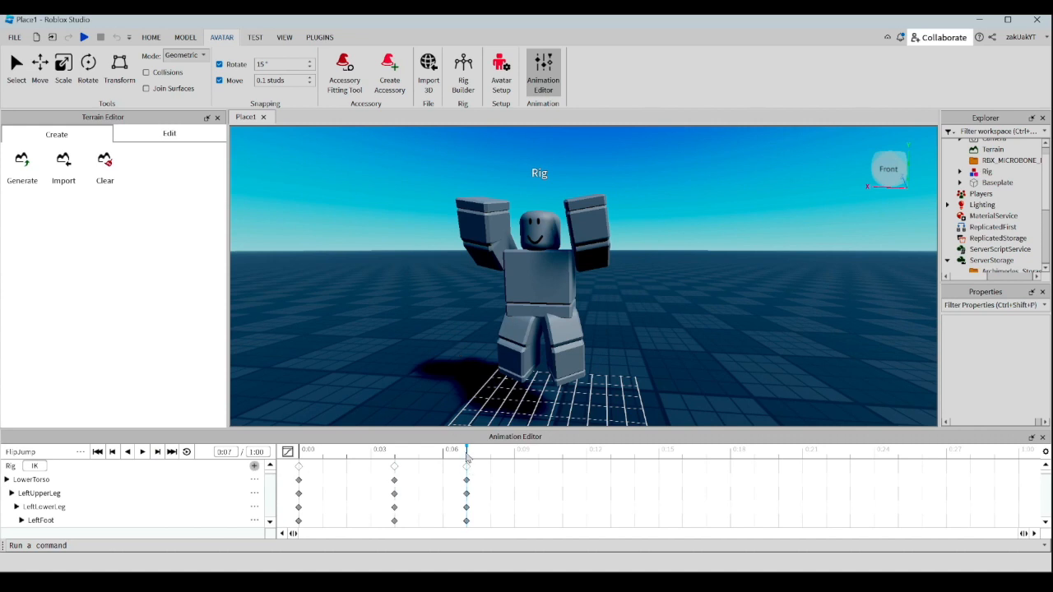
Go to 0:10, undo a trial torso rotation and move the lower torso higher off the ground
drag(522, 457, 540, 462)
click(538, 269)
drag(527, 289, 531, 325)
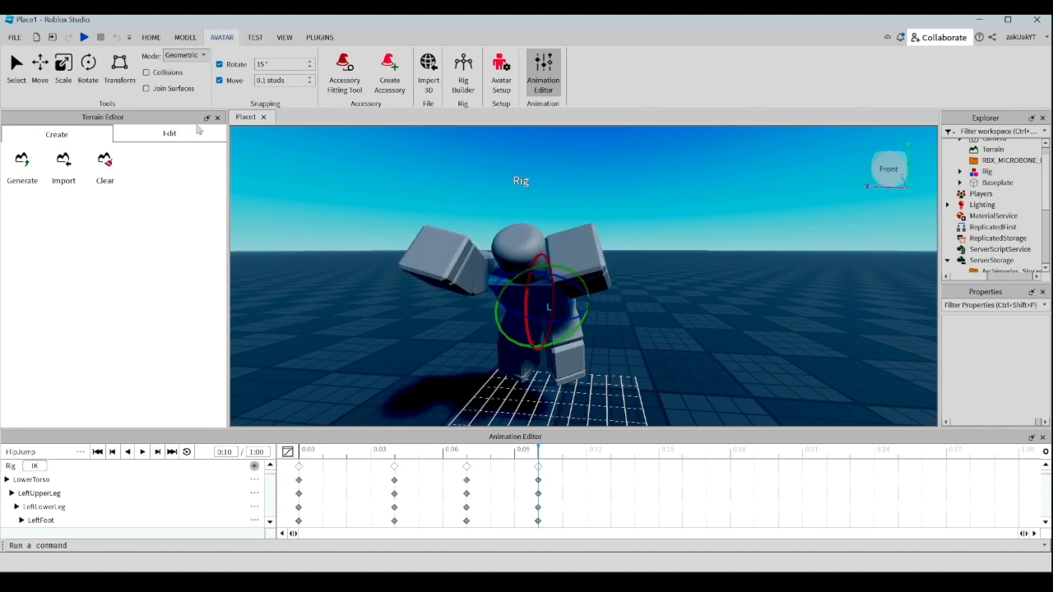
key(ctrl+z)
click(39, 68)
key(ctrl+z)
drag(542, 252, 540, 229)
Rotate the upper torso forward at 0:10 to begin the tuck
click(550, 313)
click(531, 255)
right_drag(609, 288, 609, 255)
key(r)
drag(535, 268, 520, 336)
click(660, 289)
click(579, 310)
click(531, 312)
Rotate the right leg's joints at 0:10 to pull that leg up toward the torso
click(585, 336)
click(527, 329)
drag(585, 338, 546, 325)
right_drag(445, 288, 439, 315)
scroll(440, 315, up, 4)
scroll(439, 315, down, 4)
drag(567, 328, 619, 346)
right_drag(466, 332, 568, 334)
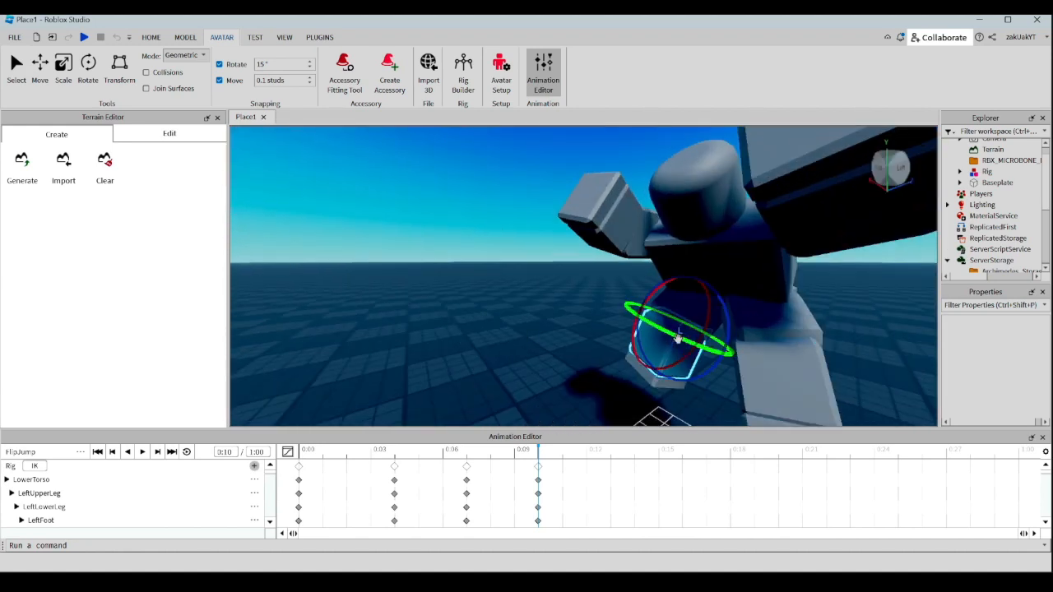
drag(705, 336, 692, 340)
Adjust both legs' rotations at 0:10 from the front-left side to tighten the tuck
right_drag(691, 341, 622, 321)
click(623, 323)
click(685, 321)
drag(698, 354, 670, 360)
click(614, 357)
click(685, 350)
right_drag(552, 348, 557, 347)
click(603, 325)
drag(604, 314, 605, 297)
Bend the legs further at 0:10 with small rotations of both legs' joints
click(665, 321)
drag(678, 318, 686, 345)
click(671, 343)
click(612, 346)
drag(605, 345, 602, 327)
click(673, 345)
drag(686, 351, 687, 335)
Rotate both arms inward at 0:10 so they wrap toward the tucked body
right_drag(687, 334, 738, 302)
click(619, 201)
click(505, 219)
right_drag(504, 219, 510, 272)
scroll(505, 219, down, 3)
scroll(510, 271, up, 3)
click(515, 281)
drag(499, 318, 527, 327)
click(647, 253)
drag(663, 262, 651, 282)
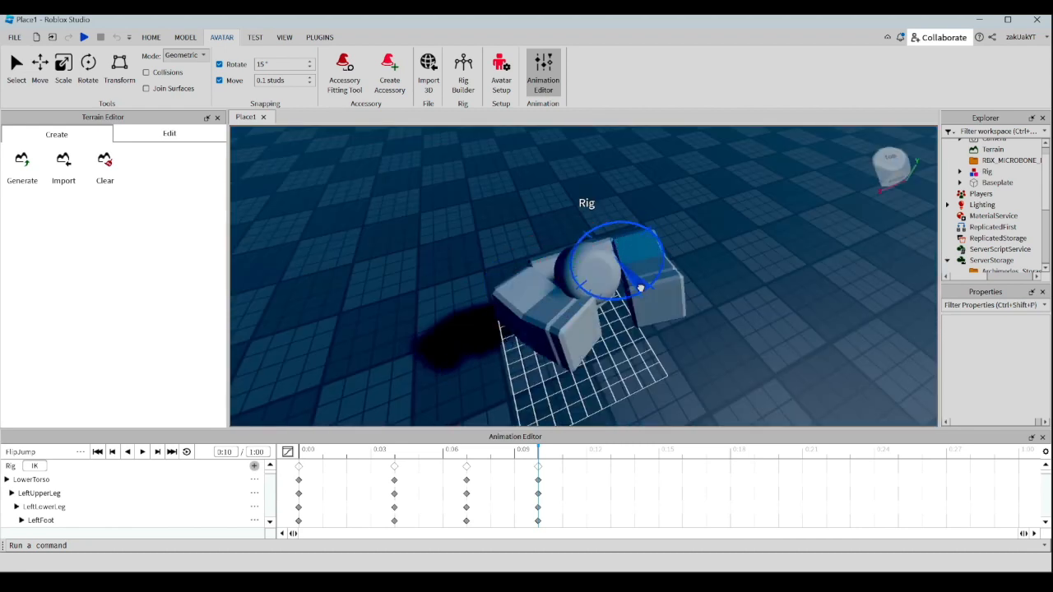
Refine the arm bend at 0:10 with a further joint rotation, comparing both arms
right_drag(651, 282, 595, 294)
click(556, 280)
drag(579, 270, 577, 294)
click(650, 311)
click(561, 288)
click(664, 281)
click(553, 281)
click(682, 275)
Rotate the limb joints at 0:10 from another side to even out the tucked pose
right_drag(725, 295, 673, 239)
drag(668, 218, 650, 220)
mouse_move(636, 207)
mouse_down()
mouse_move(618, 214)
mouse_move(627, 211)
mouse_up()
drag(690, 219, 710, 219)
click(589, 212)
mouse_move(594, 221)
mouse_down()
mouse_move(650, 215)
mouse_move(599, 205)
mouse_up()
click(649, 230)
click(599, 216)
click(655, 212)
click(600, 210)
click(794, 226)
right_drag(797, 226, 798, 227)
Finish the limb rotations of the tuck at 0:10 and rotate the rig at the lower torso into the flip
click(627, 253)
drag(653, 276, 645, 283)
click(492, 214)
right_drag(492, 214, 508, 219)
click(594, 248)
drag(596, 245, 600, 260)
right_drag(601, 260, 678, 272)
key(space)
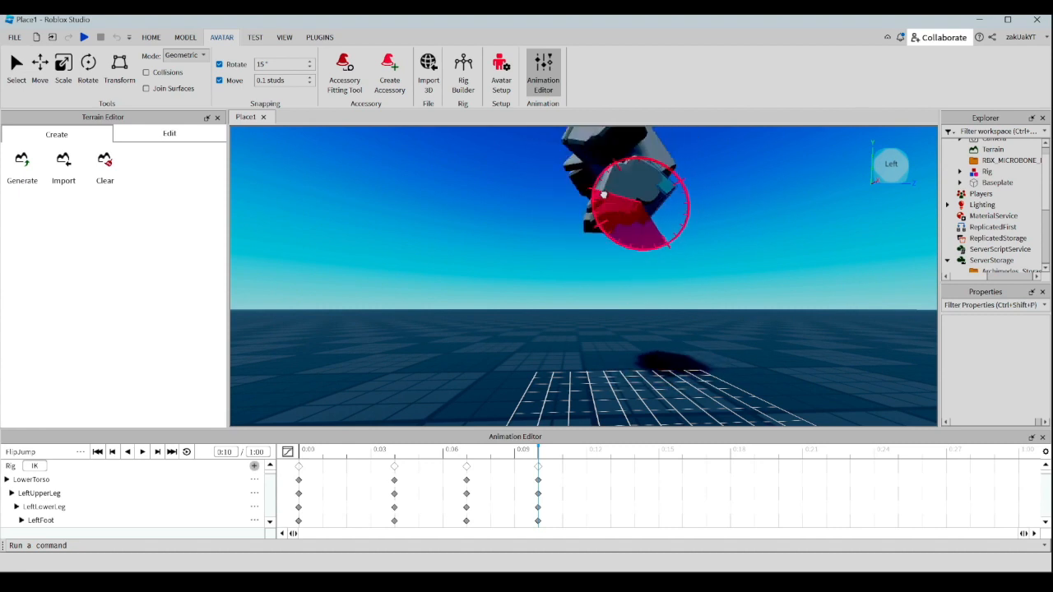
Copy the 0:10 tuck pose to 0:13 and 0:16, rotating the lower torso further at each, and move the playhead to 0:19
click(539, 467)
click(600, 451)
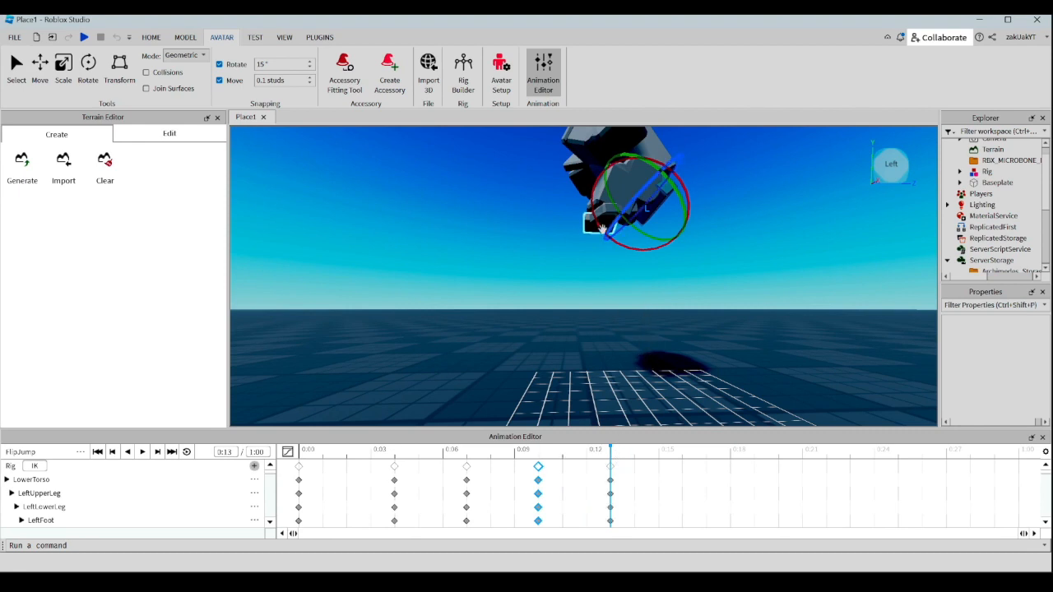
drag(594, 197, 656, 235)
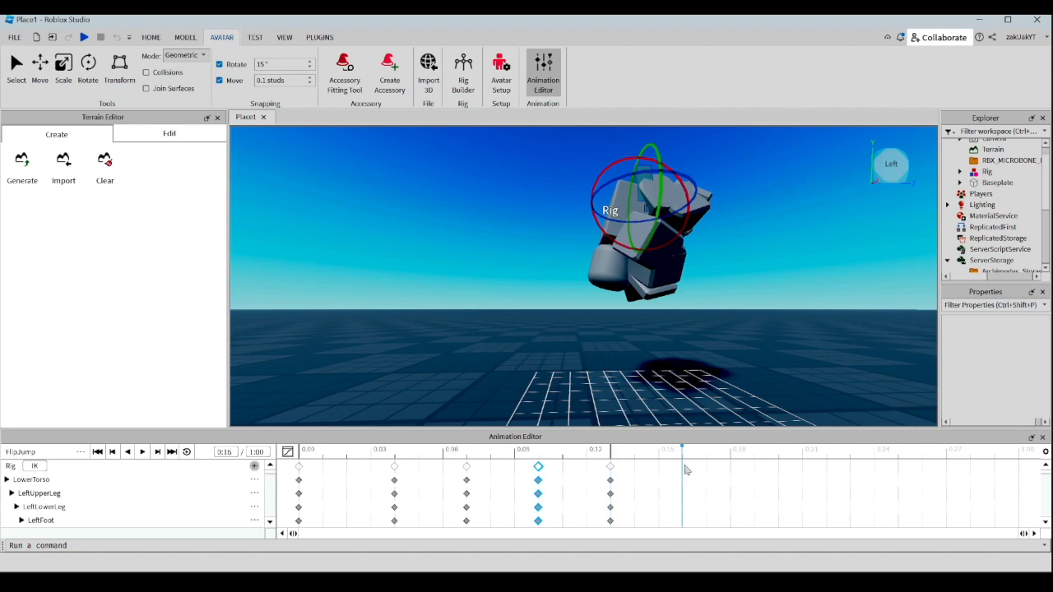
drag(687, 224, 689, 249)
drag(724, 457, 752, 462)
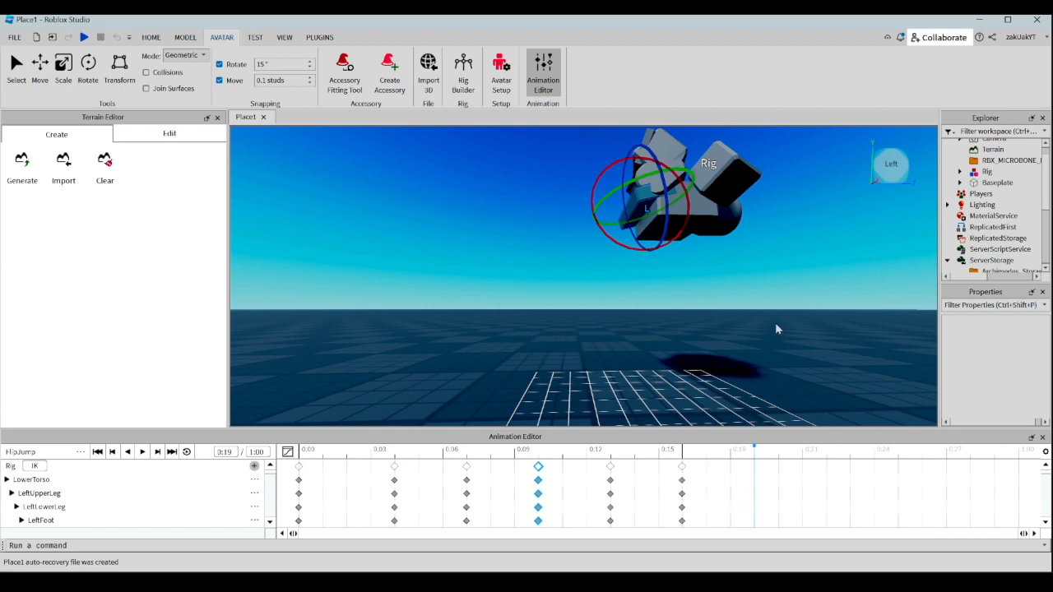
Try to rotate the lower torso further at 0:19 and preview the flip
drag(602, 218, 651, 273)
right_drag(637, 316, 635, 321)
scroll(634, 319, down, 5)
scroll(634, 319, up, 5)
key(e)
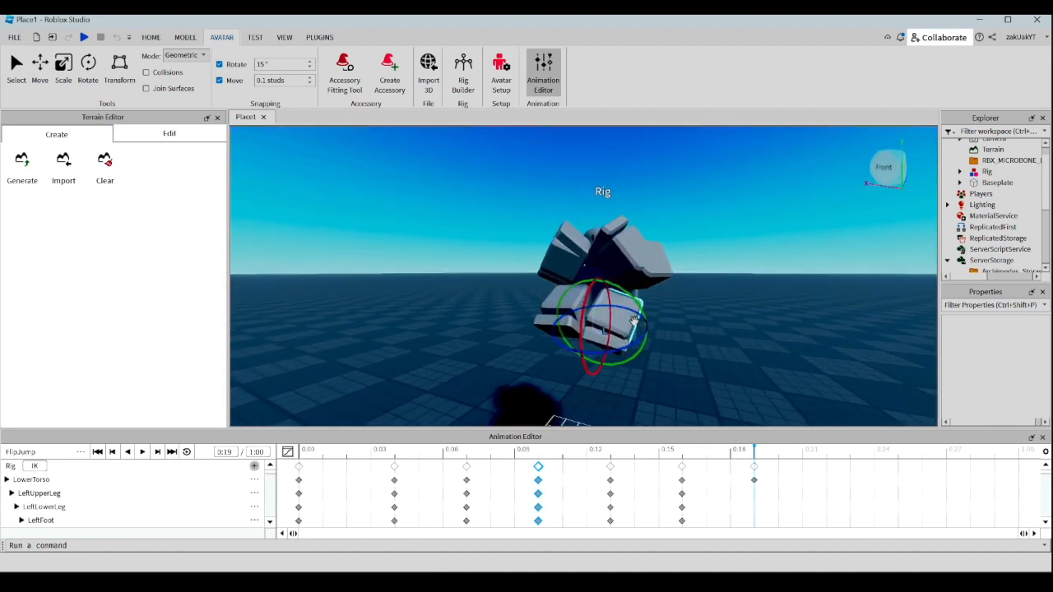
key(space)
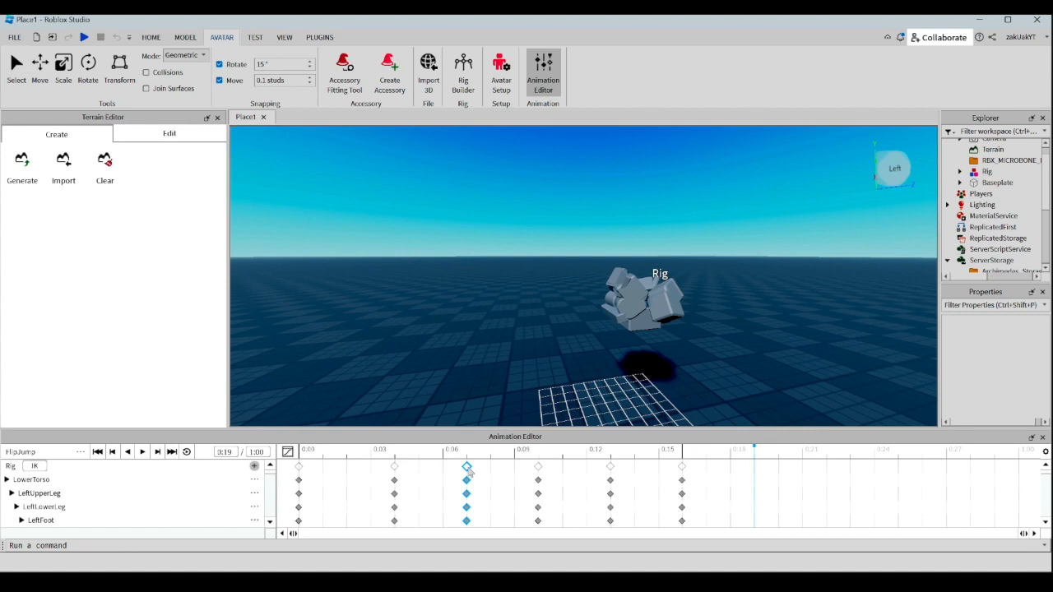
Copy the raised-arm pose from 0:07 to 0:19 and the crouch pose from 0:04 to 0:22
key(ctrl+v)
click(827, 452)
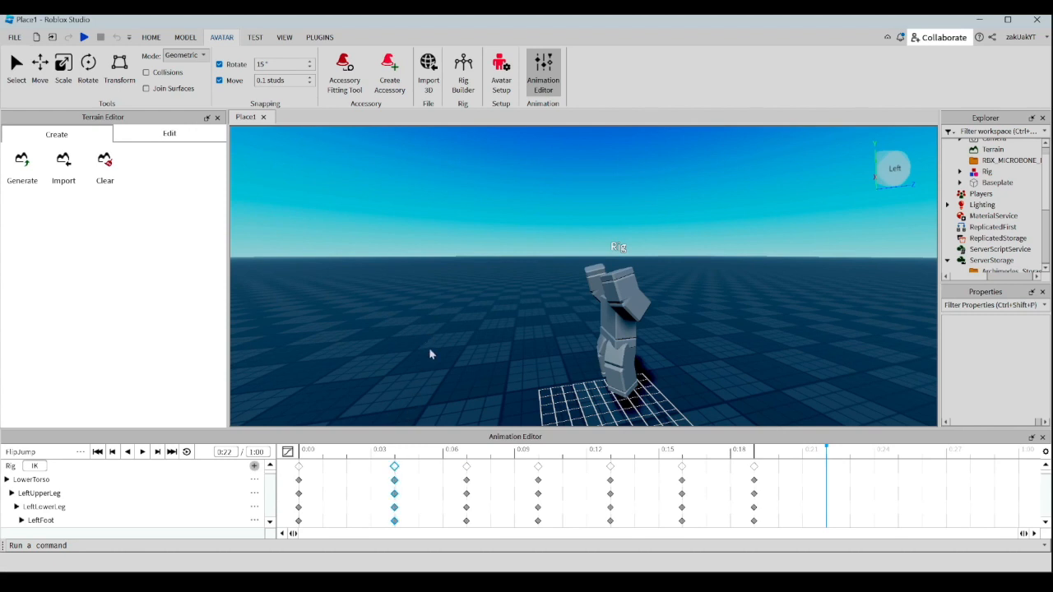
key(ctrl+v)
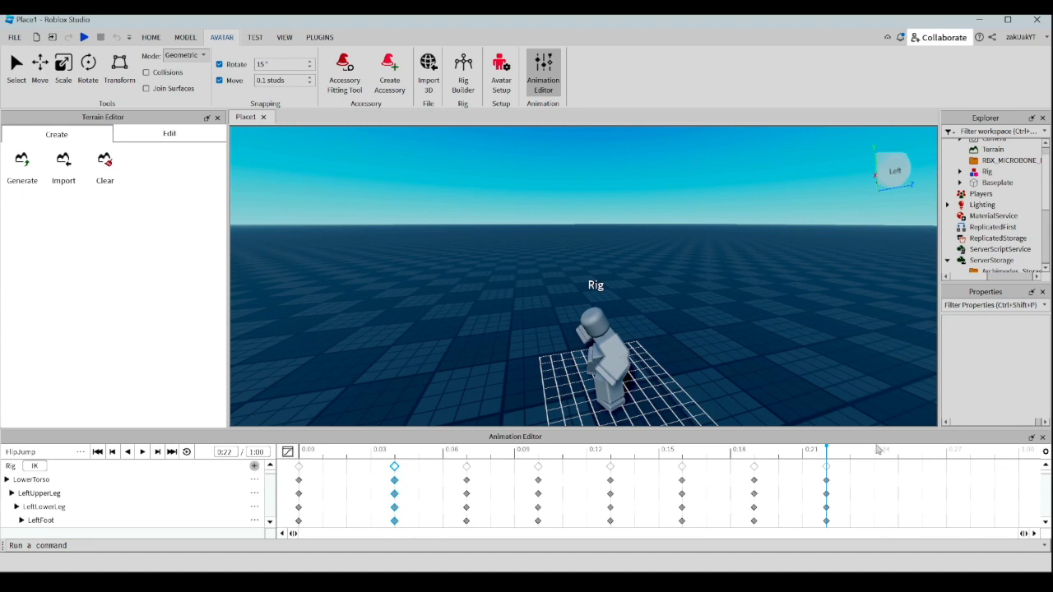
Copy the standing pose from 0:00 to 0:25 and play the animation as a preview
drag(829, 456, 903, 468)
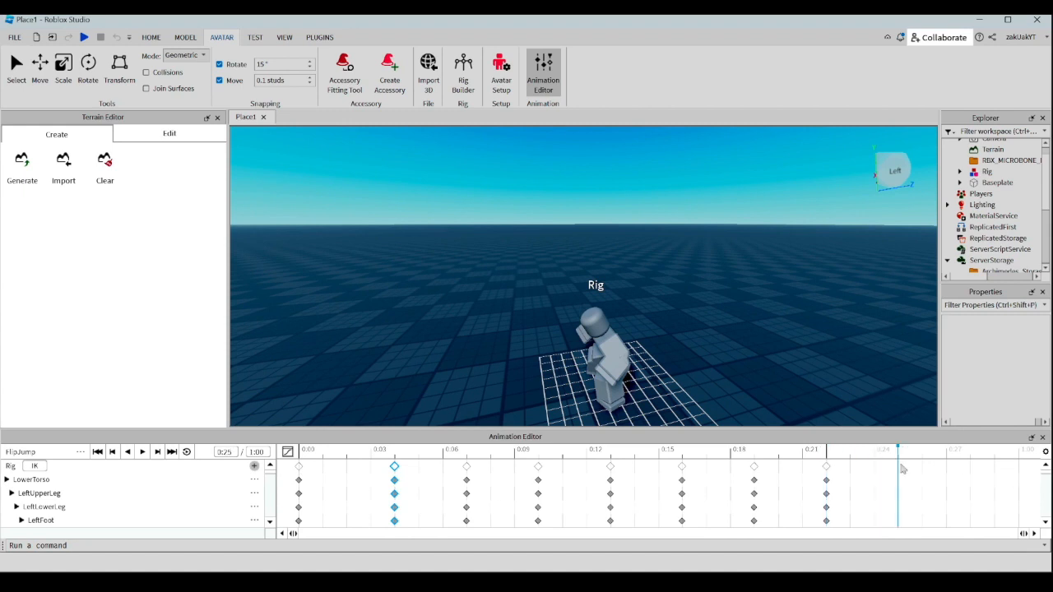
click(299, 467)
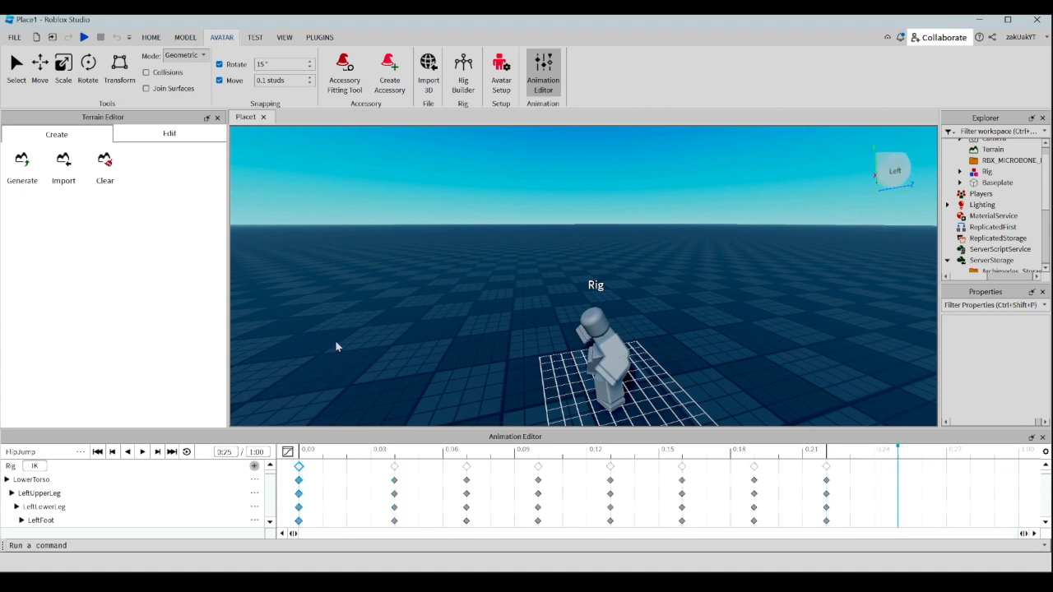
key(ctrl+v)
right_drag(788, 321, 782, 329)
key(space)
key(space)
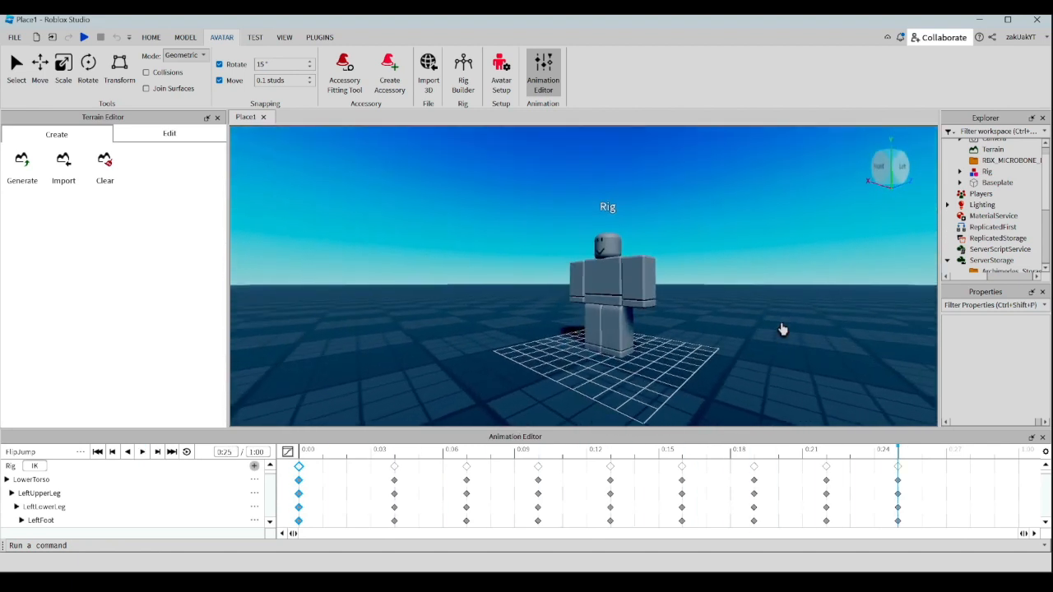